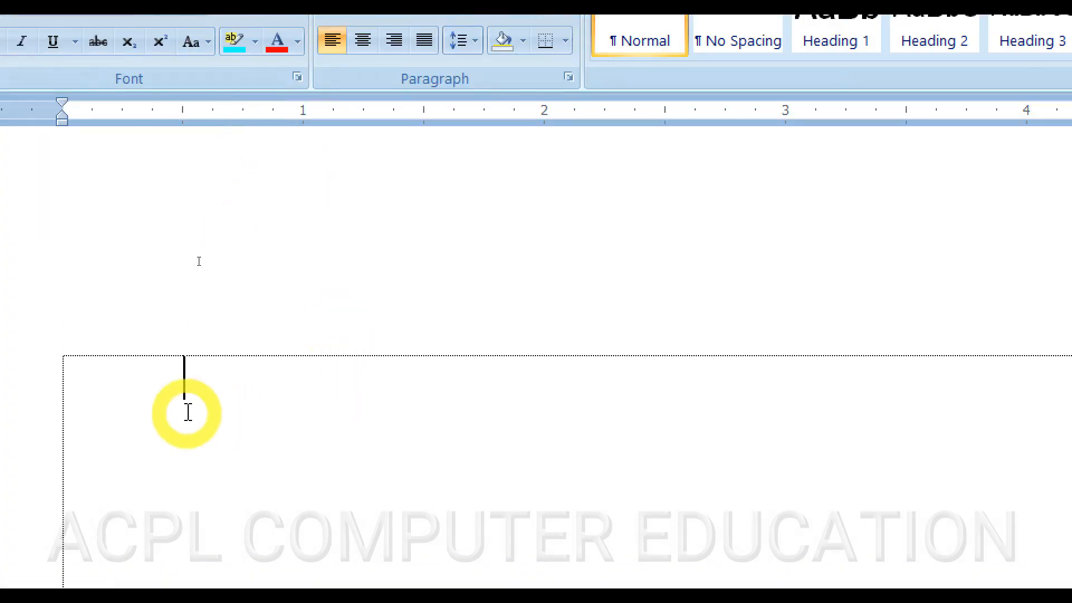
# Advance the insertion point through the default tab stops on the empty first line.
pyautogui.press('Tab')
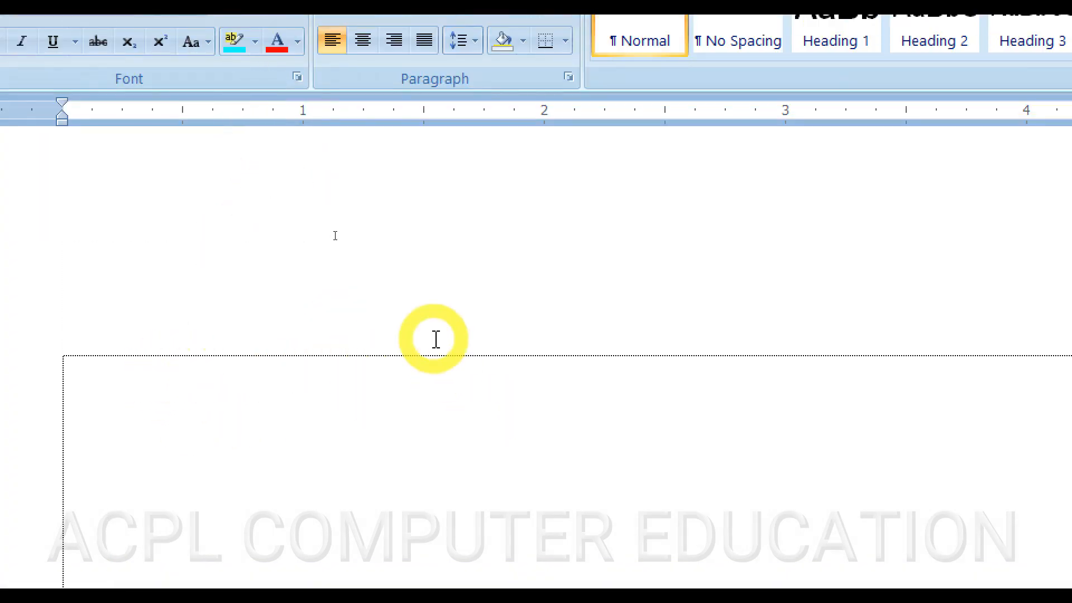
pyautogui.press('Tab')
pyautogui.press('Tab')
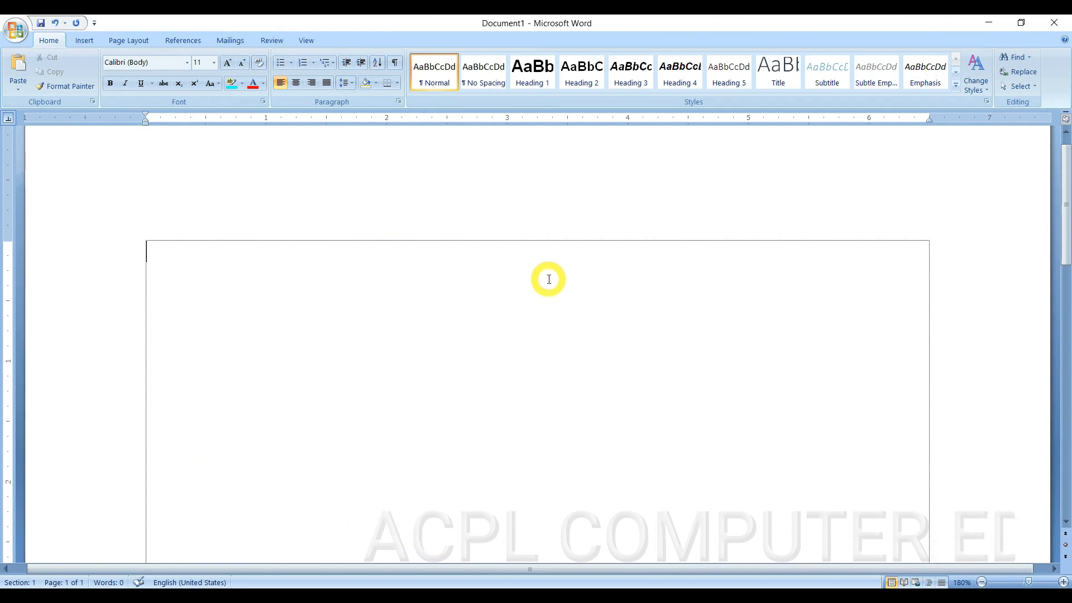
# Enter a tab-separated heading line with the columns S.No., Items, Rate, Qty and Amt.
pyautogui.scroll(-2, 549, 280)
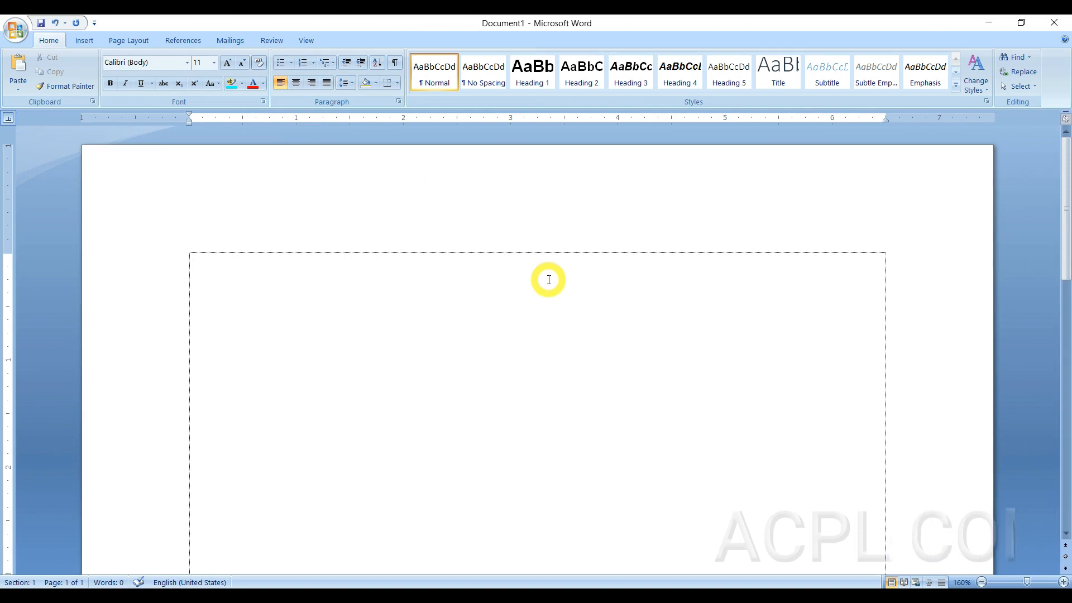
pyautogui.press('Tab')
pyautogui.write('S.No.')
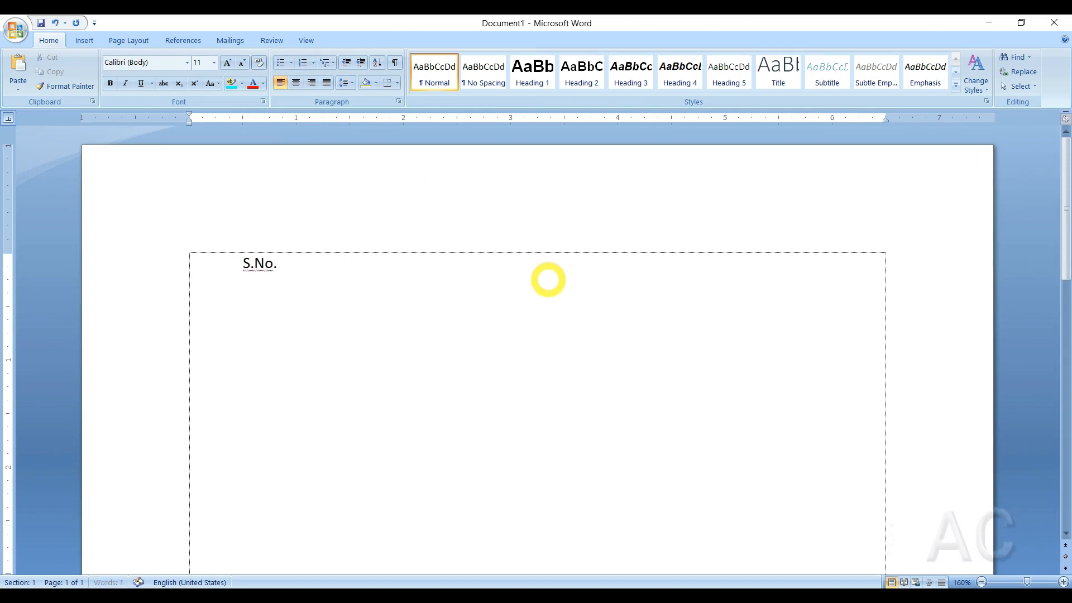
pyautogui.press('Tab')
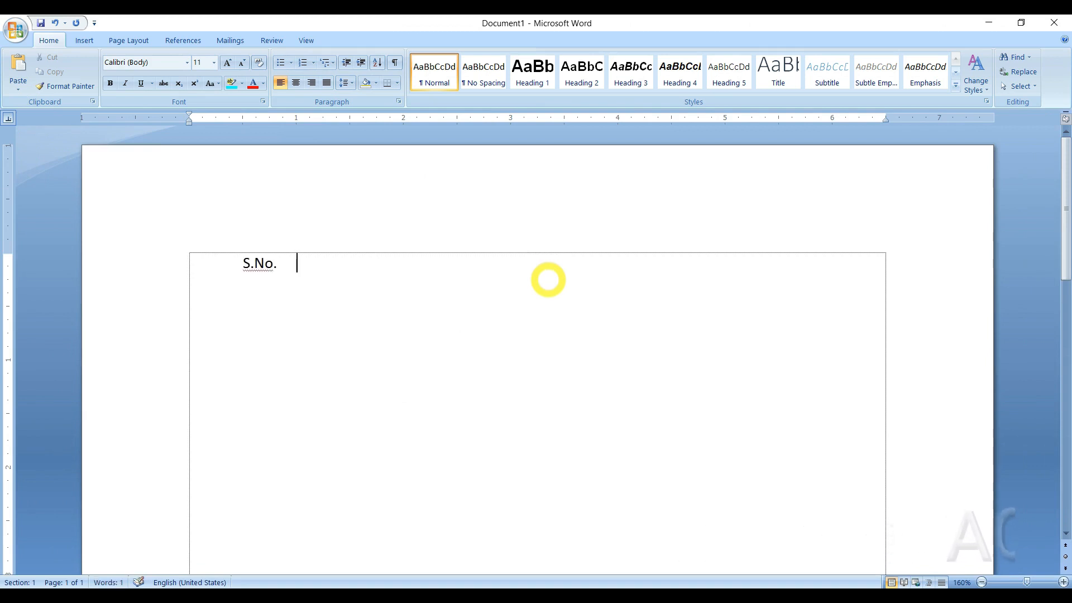
pyautogui.press('Tab')
pyautogui.write('Items')
pyautogui.press('Tab')
pyautogui.press('Tab')
pyautogui.press('Tab')
pyautogui.press('Tab')
pyautogui.write('Rate Qty')
pyautogui.press('Tab')
pyautogui.write('Amt ')
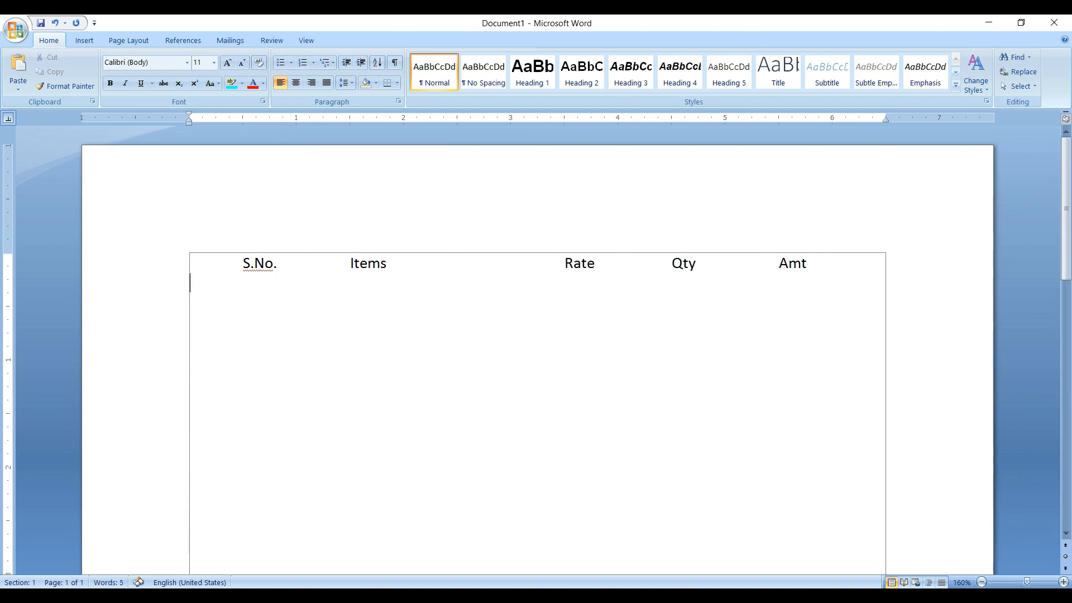
# Add the first tab-aligned row below the headings: 1, Monitor, 4000.00, 2, 8000.00.
pyautogui.write('1 Monitor')
pyautogui.press('Tab')
pyautogui.press('Tab')
pyautogui.write('400')
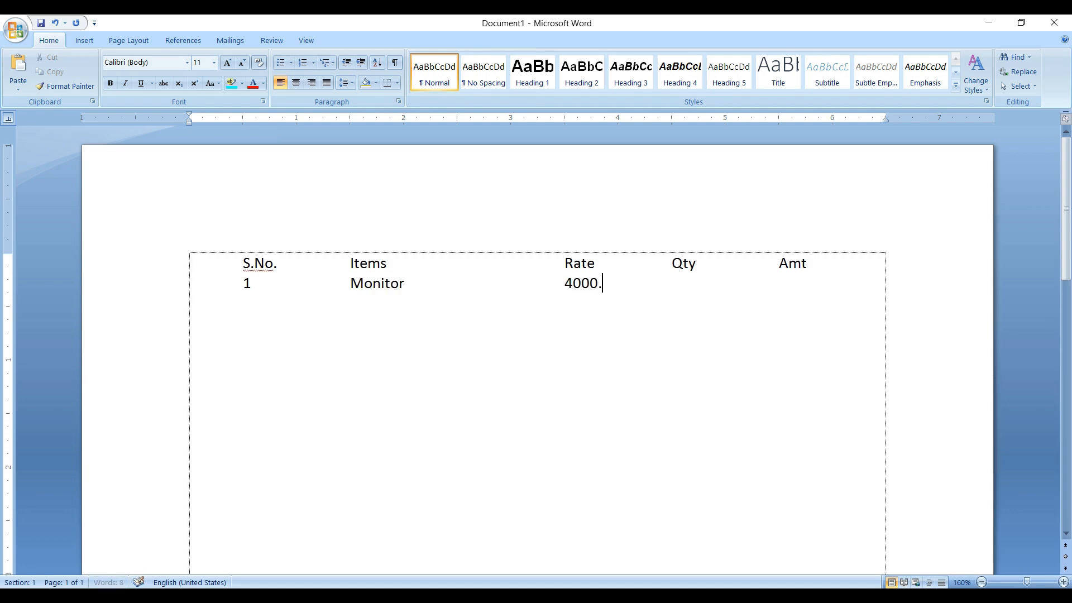
pyautogui.write('2')
pyautogui.press('Tab')
pyautogui.write('8000.00')
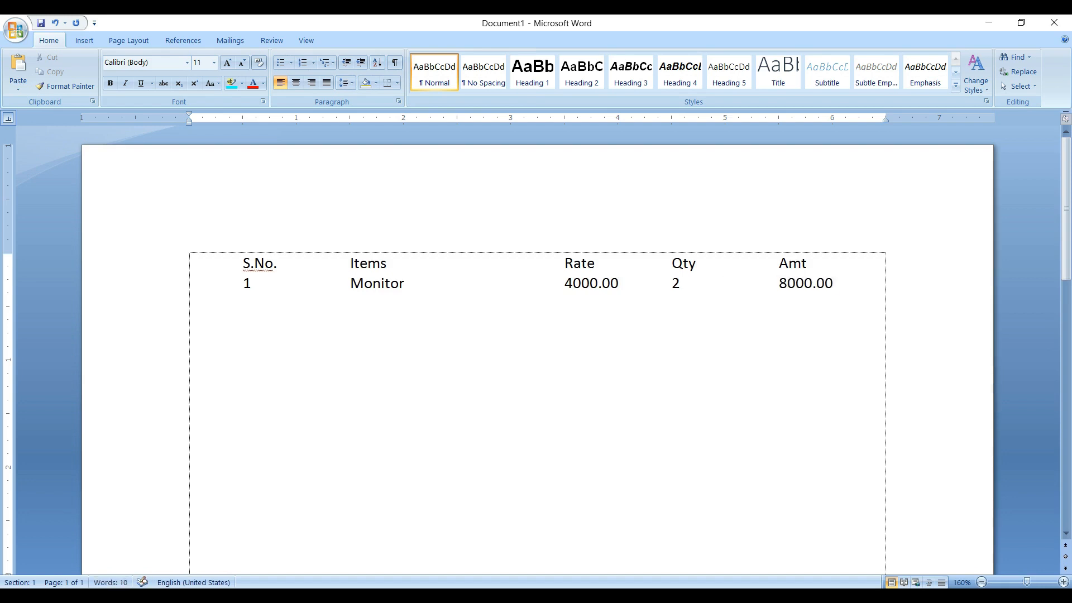
pyautogui.press('Return')
# Add the second tab-aligned row: 2, Keyboard, 300.00, 5, 1500.00.
pyautogui.write('2Keybaor')
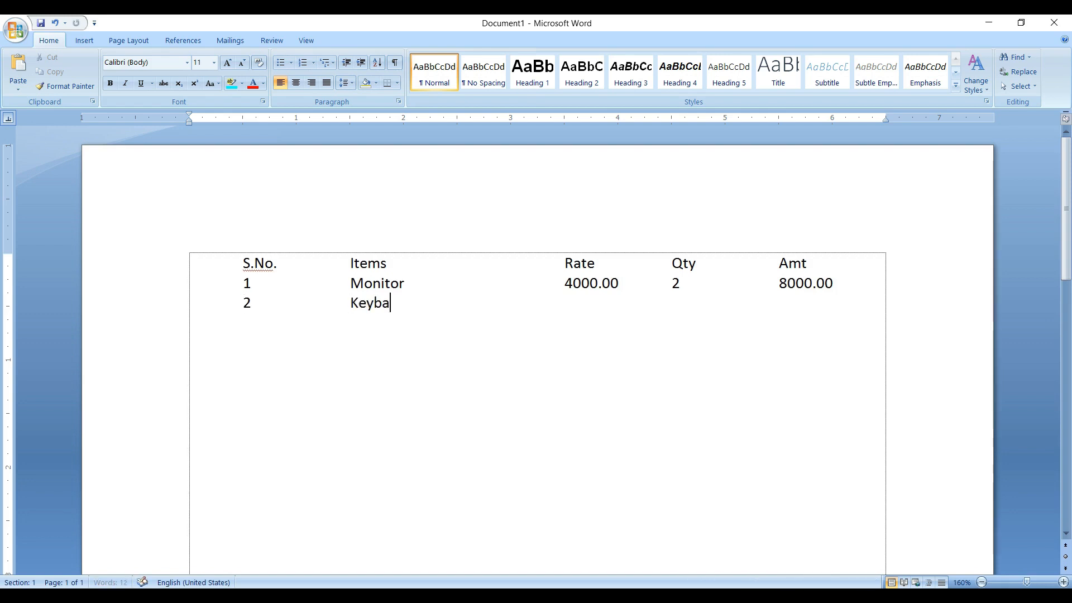
pyautogui.press('BackSpace')
pyautogui.press('BackSpace')
pyautogui.write('ard')
pyautogui.press('Tab')
pyautogui.write('300.00')
pyautogui.press('Tab')
pyautogui.write('5\t')
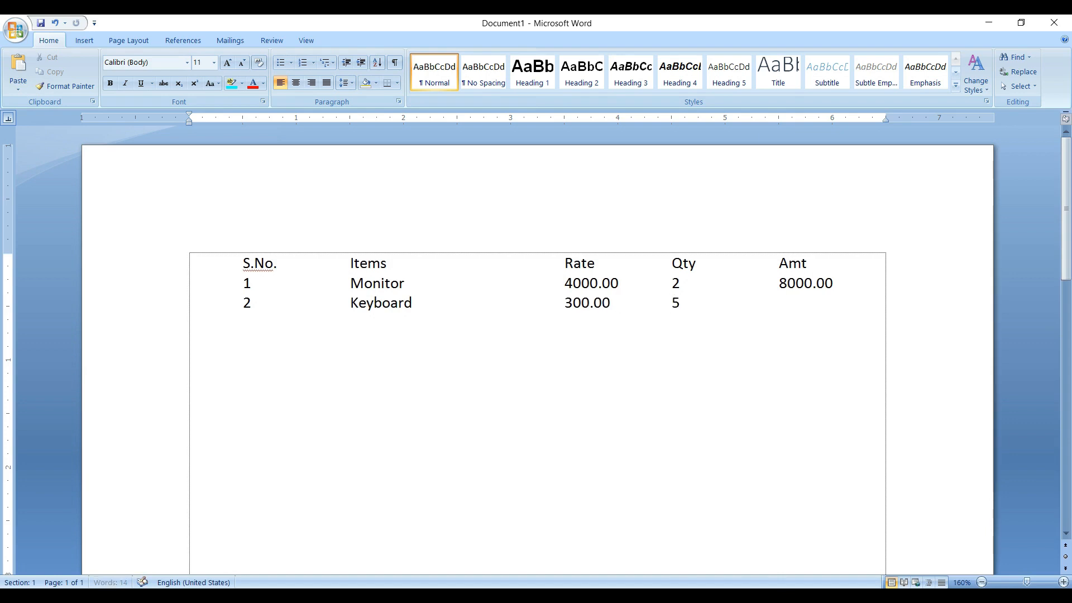
pyautogui.write('1500.')
pyautogui.press('Return')
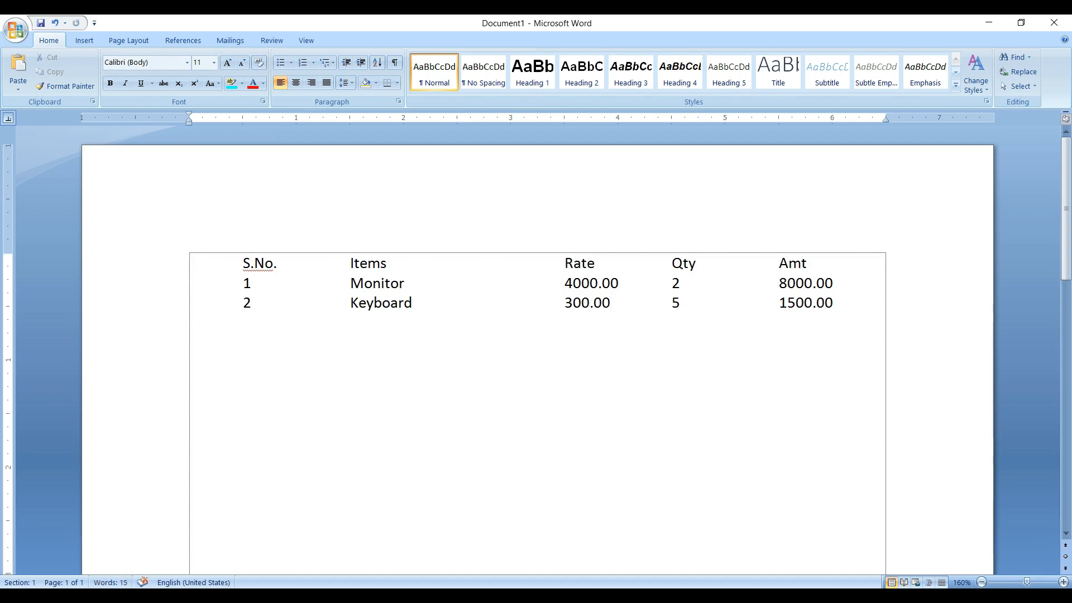
# Add the third tab-aligned row: 3, Mouse, 250.00, 4, 1000.00.
pyautogui.write('3')
pyautogui.press('Tab')
pyautogui.write('Mouse')
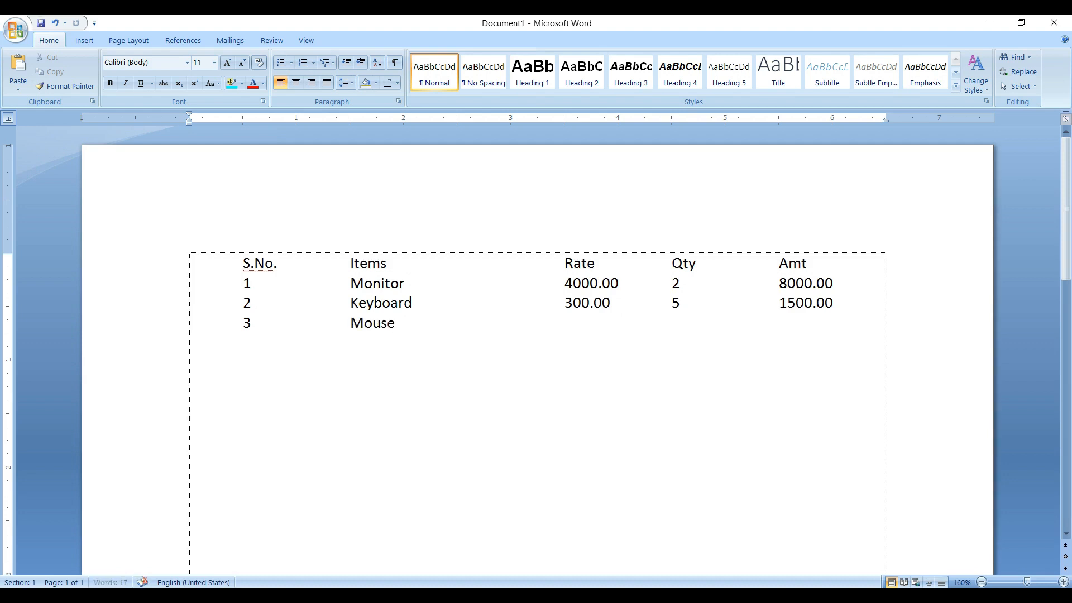
pyautogui.press('Tab')
pyautogui.press('Tab')
pyautogui.press('Tab')
pyautogui.write('25')
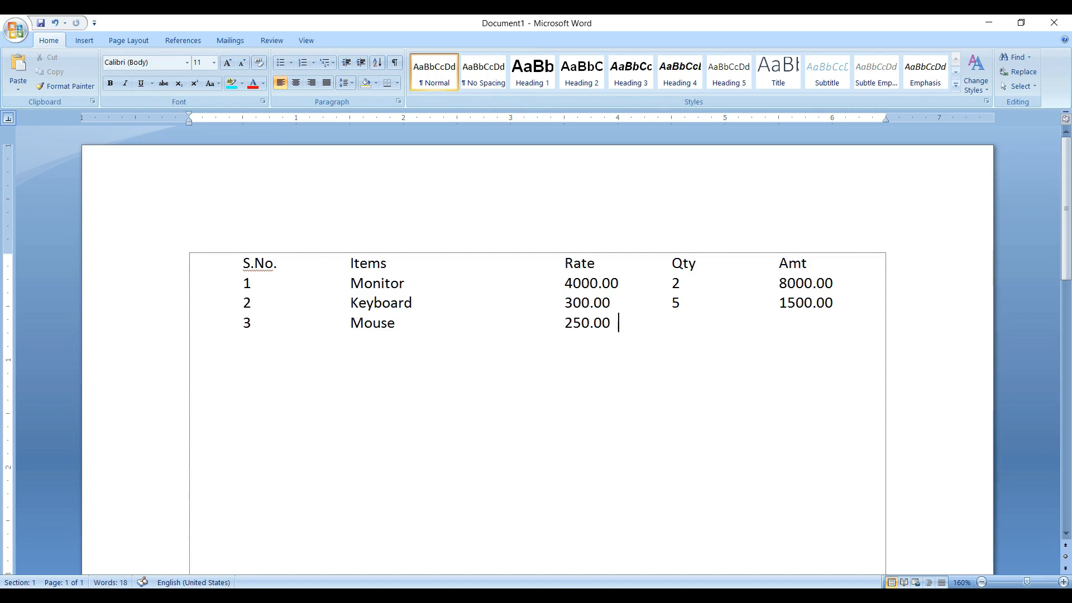
pyautogui.write('4')
pyautogui.press('Tab')
pyautogui.press('Tab')
pyautogui.write('1000')
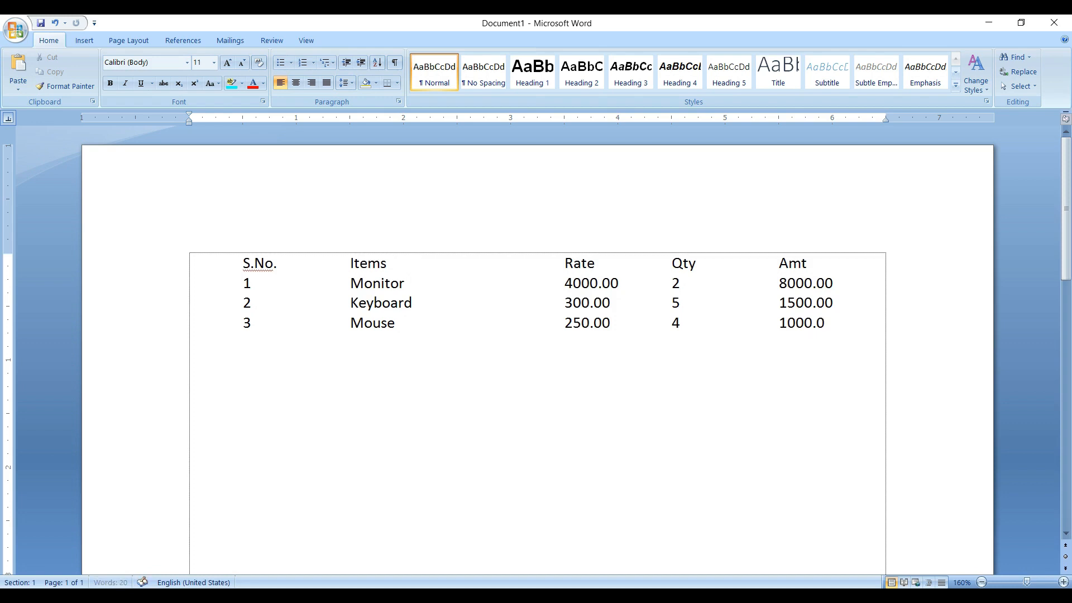
pyautogui.press('Return')
# Add the fourth tab-aligned row: 4, CDs, 10.00, 100, 1000.00.
pyautogui.write('4\t')
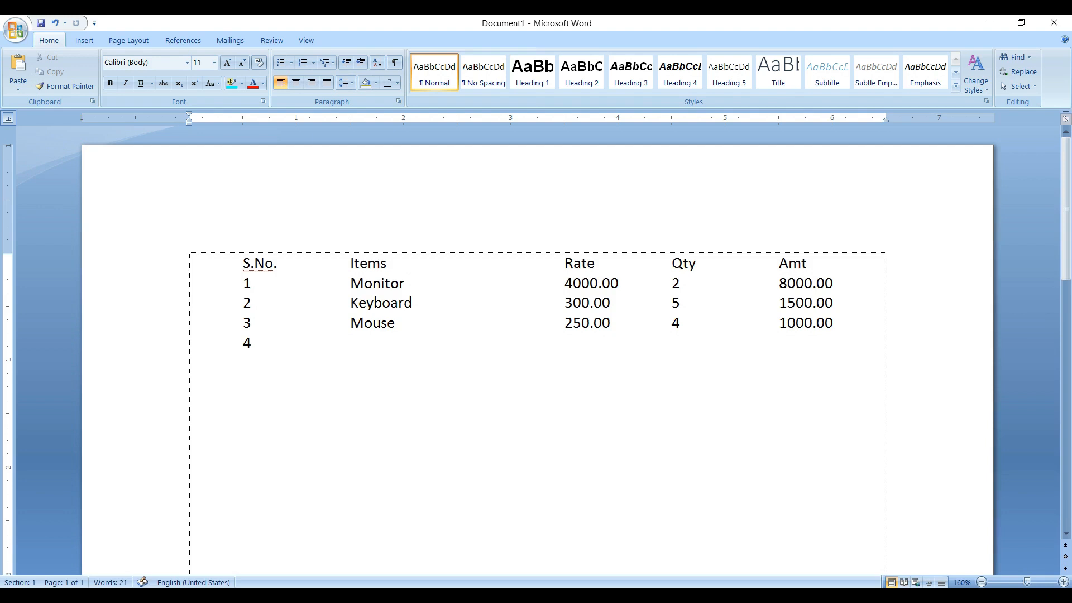
pyautogui.write('CDs')
pyautogui.press('Tab')
pyautogui.write('10.00')
pyautogui.press('Tab')
pyautogui.write('100')
pyautogui.press('Tab')
pyautogui.write('1000.00')
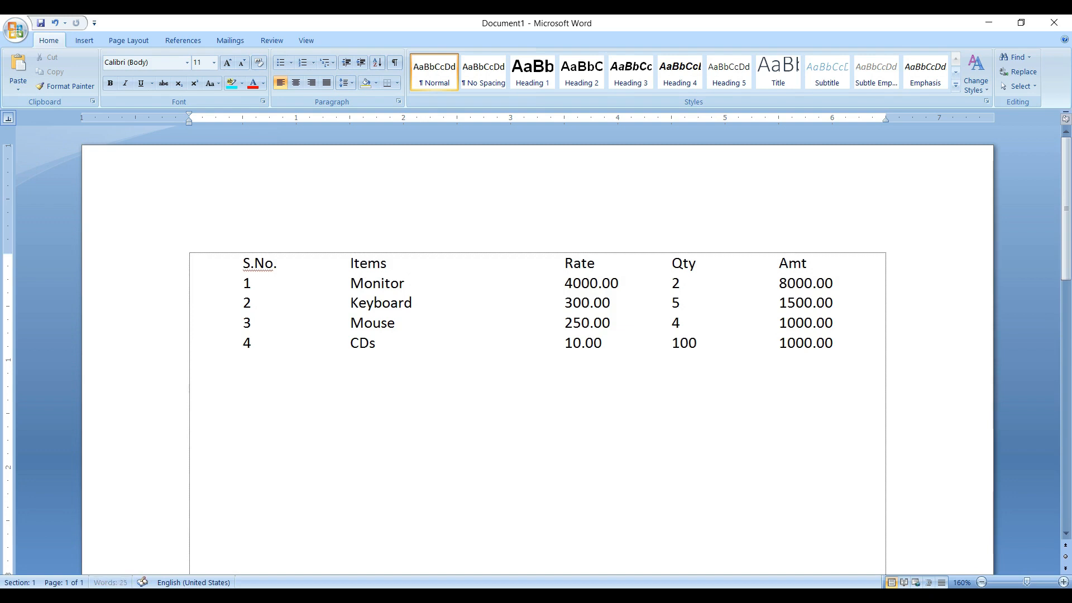
pyautogui.press('Return')
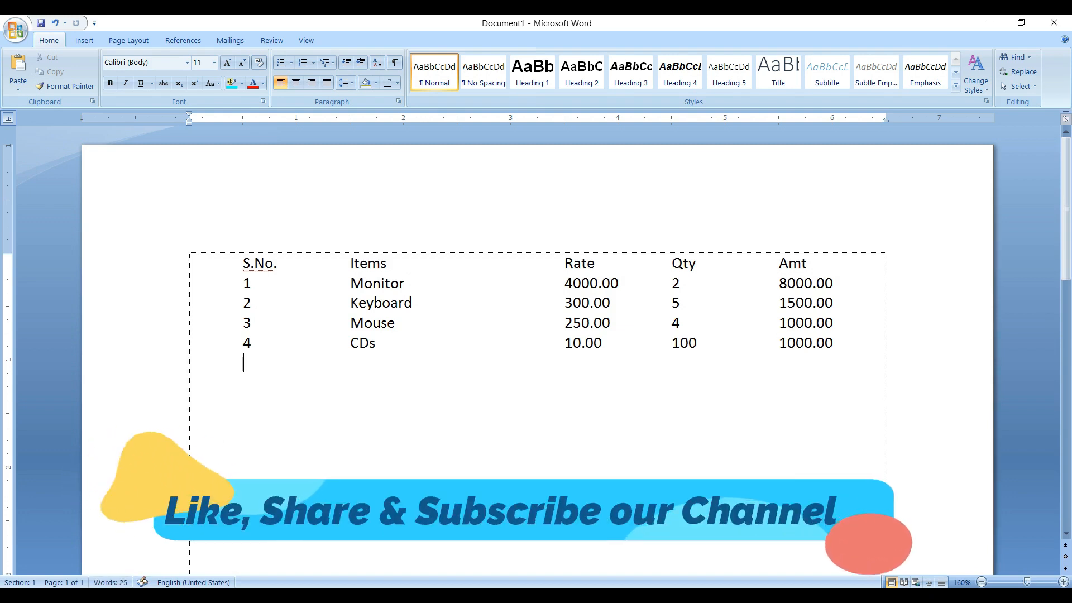
# Add the fifth tab-aligned row: 5, DVDs, 15.00, 50, 750.00.
pyautogui.write('5')
pyautogui.press('Tab')
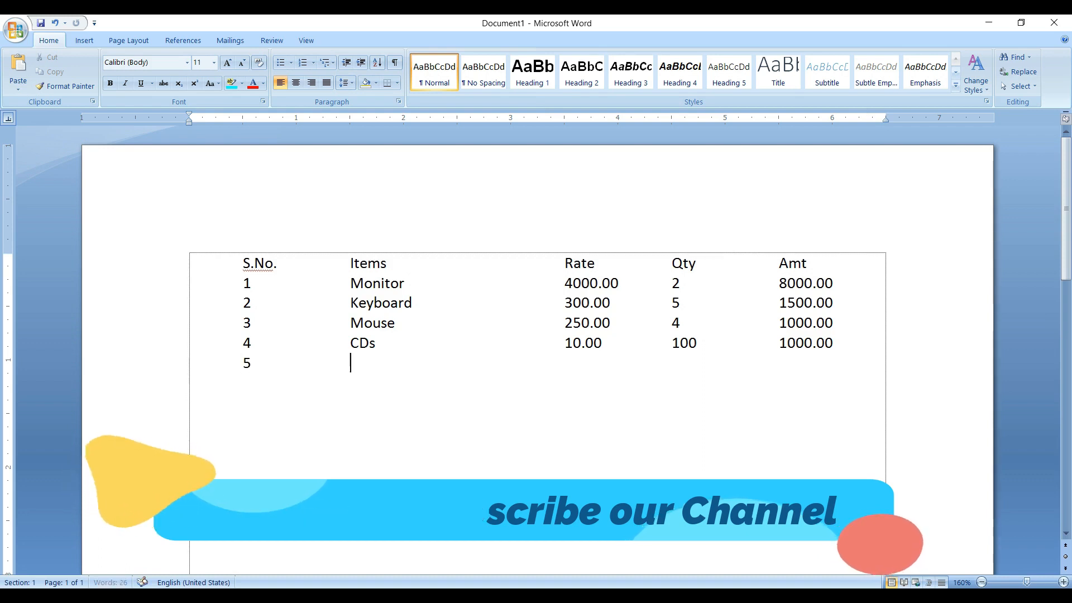
pyautogui.write('DVDs')
pyautogui.press('Tab')
pyautogui.press('Tab')
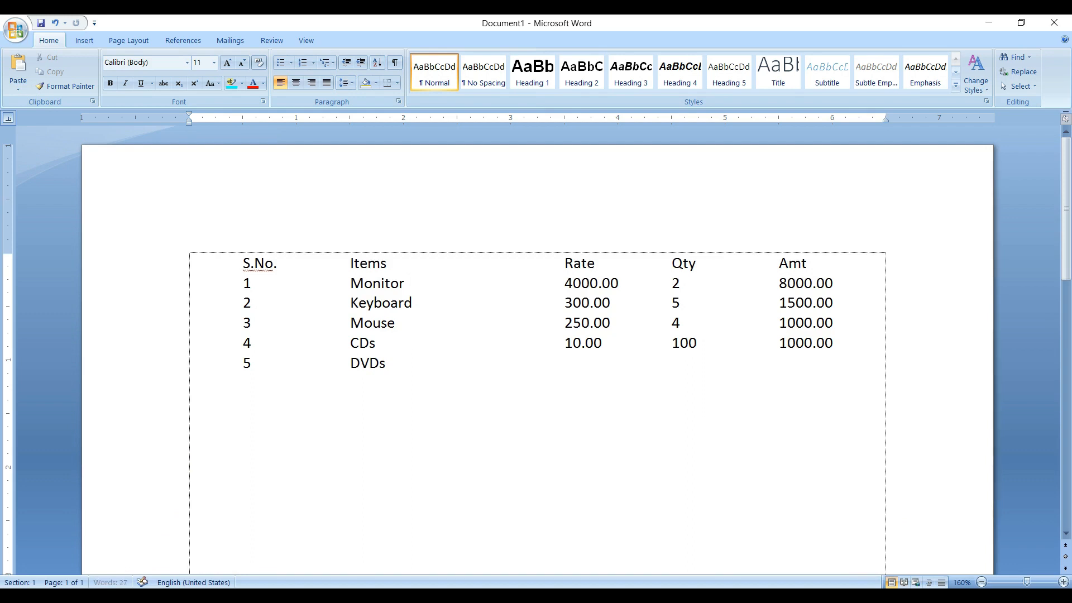
pyautogui.write('15.00\t')
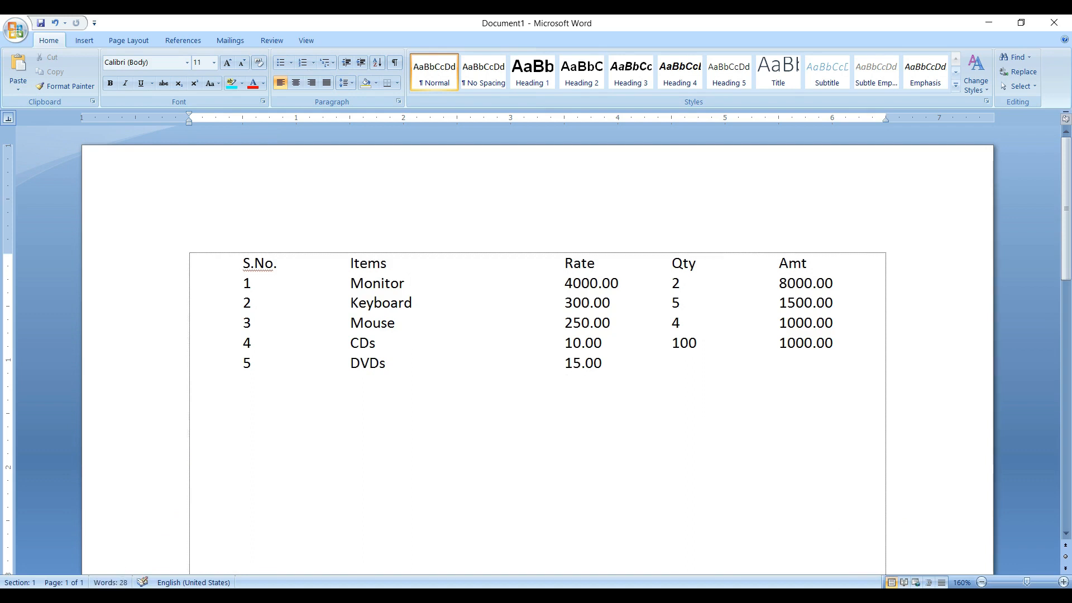
pyautogui.write('50')
pyautogui.press('Tab')
pyautogui.write('750.00')
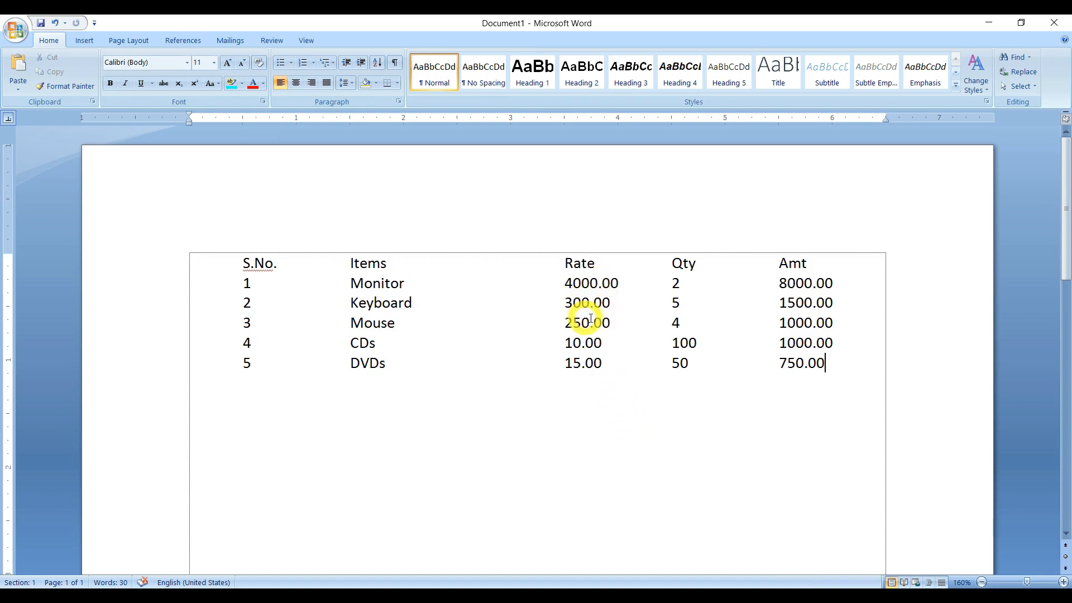
# Select the whole item list, including its headings, and shrink its font size to 8.
pyautogui.scroll(8, 632, 281)
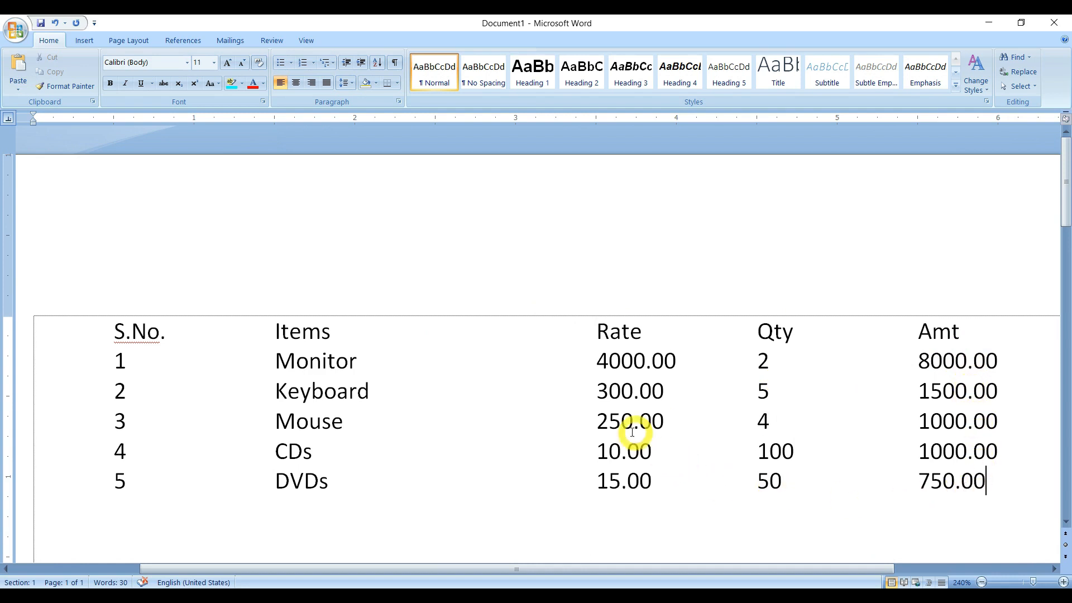
pyautogui.keyDown('ctrl'); pyautogui.scroll(-6, 632, 431); pyautogui.keyUp('ctrl')
pyautogui.keyDown('ctrl'); pyautogui.scroll(-2, 632, 431); pyautogui.keyUp('ctrl')
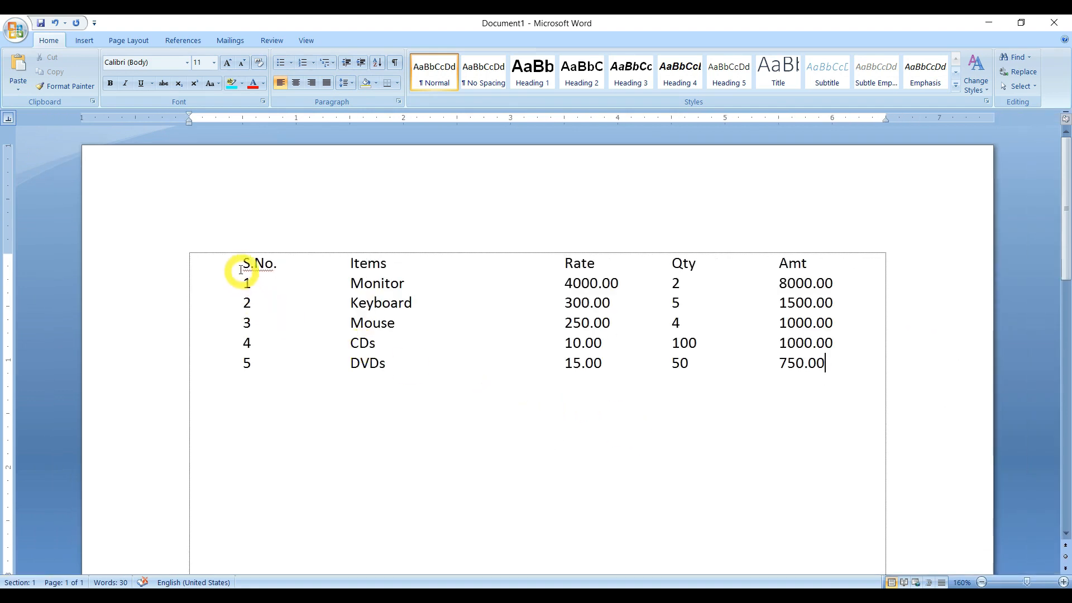
pyautogui.moveTo(235, 263); pyautogui.dragTo(827, 360)
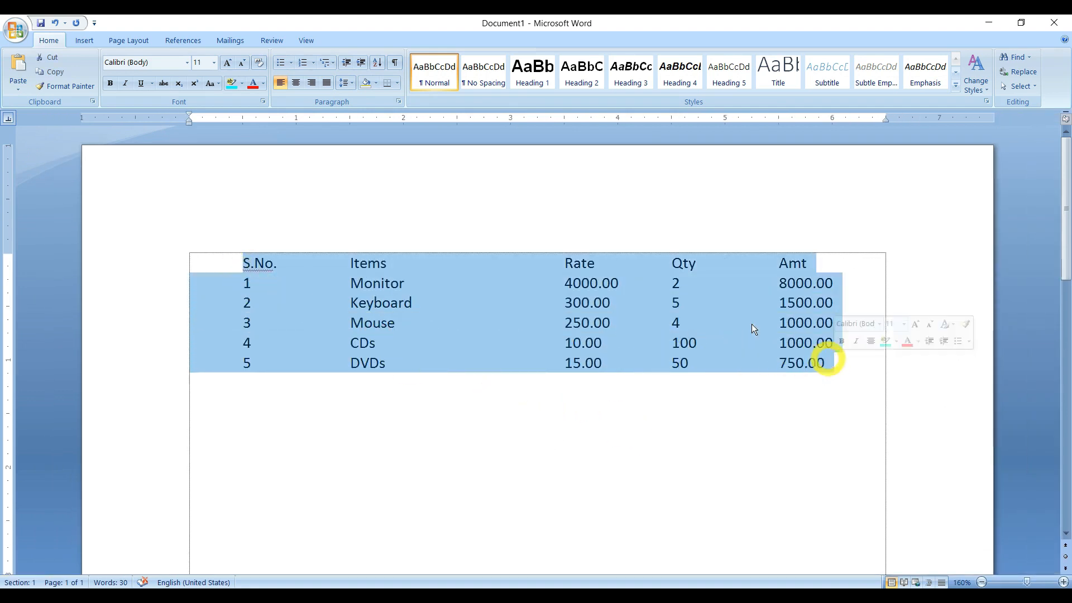
pyautogui.click(246, 66)
pyautogui.click(246, 66)
pyautogui.click(246, 66)
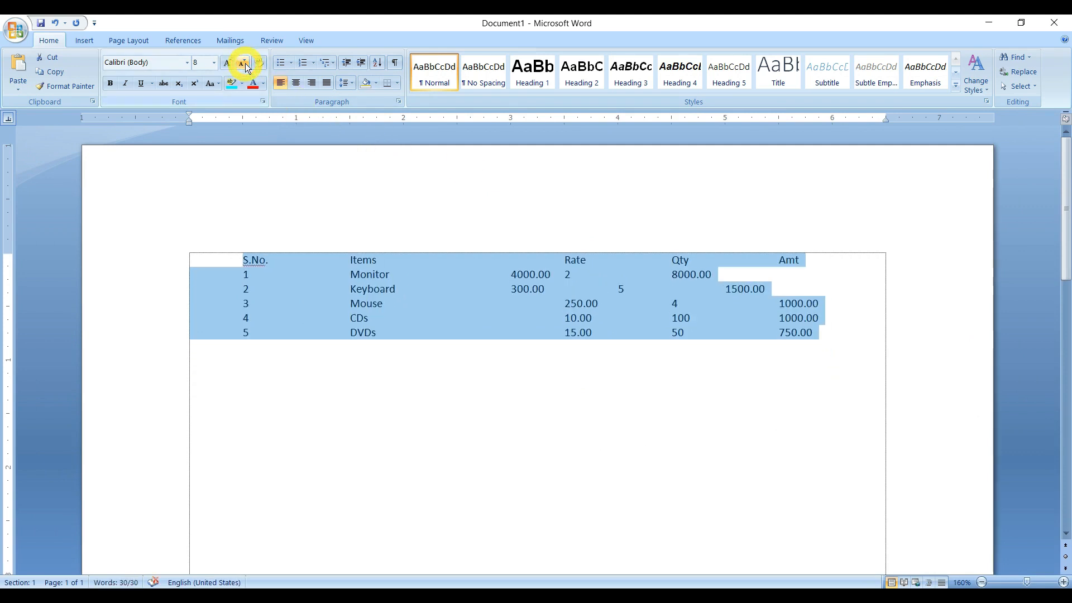
# Enlarge the selected item list's font step by step to size 16.
pyautogui.click(226, 63)
pyautogui.click(226, 62)
pyautogui.click(227, 62)
pyautogui.click(227, 63)
pyautogui.click(226, 62)
pyautogui.click(226, 63)
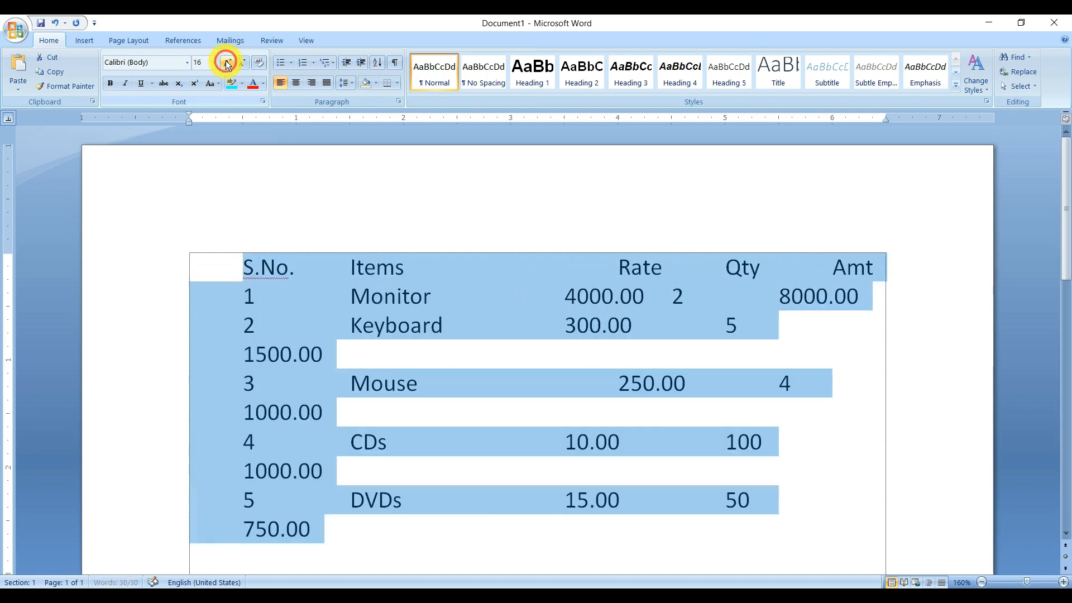
# Reduce the selected item list's font to size 11 and clear the selection after the last amount.
pyautogui.click(242, 66)
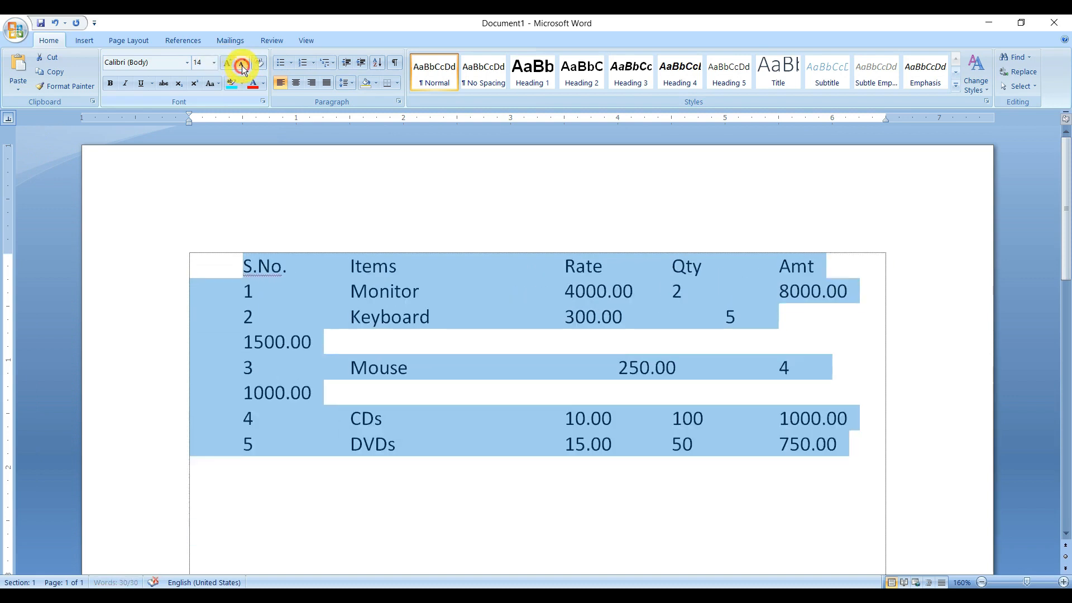
pyautogui.click(242, 66)
pyautogui.click(243, 65)
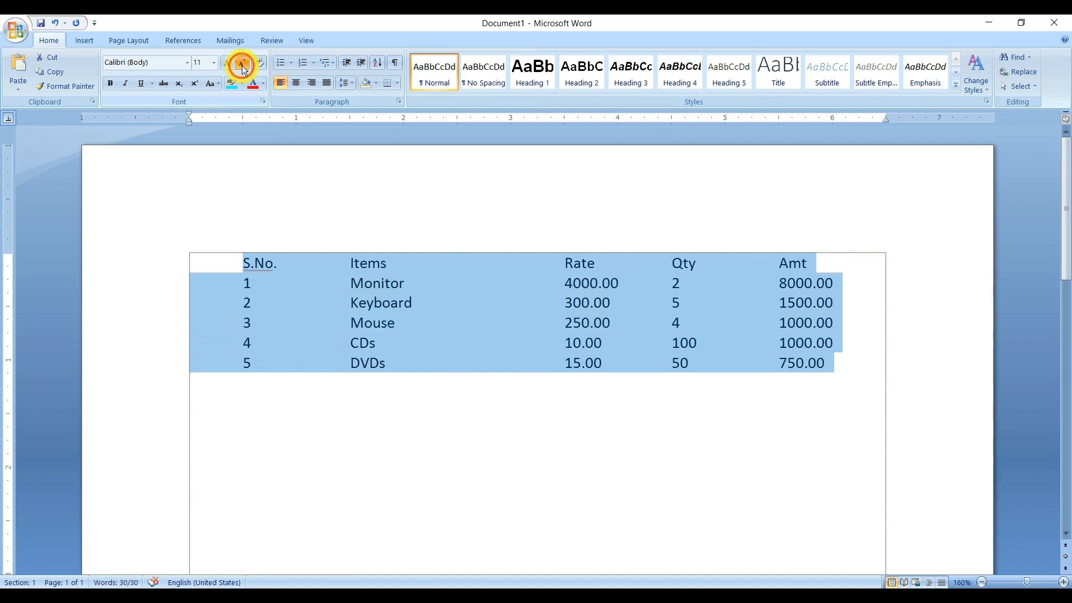
pyautogui.click(243, 65)
pyautogui.click(228, 63)
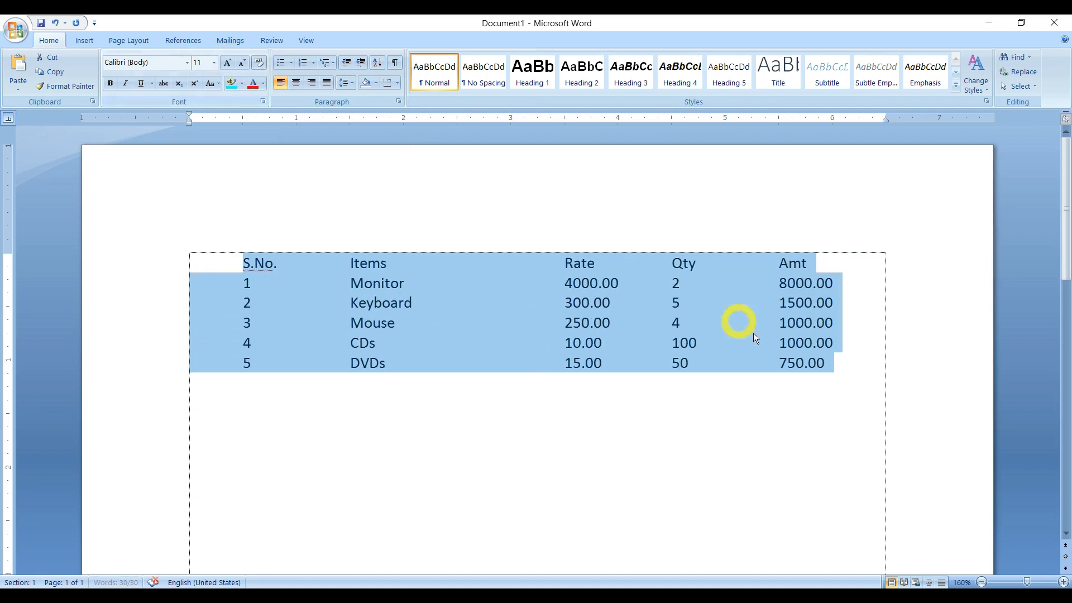
pyautogui.click(829, 366)
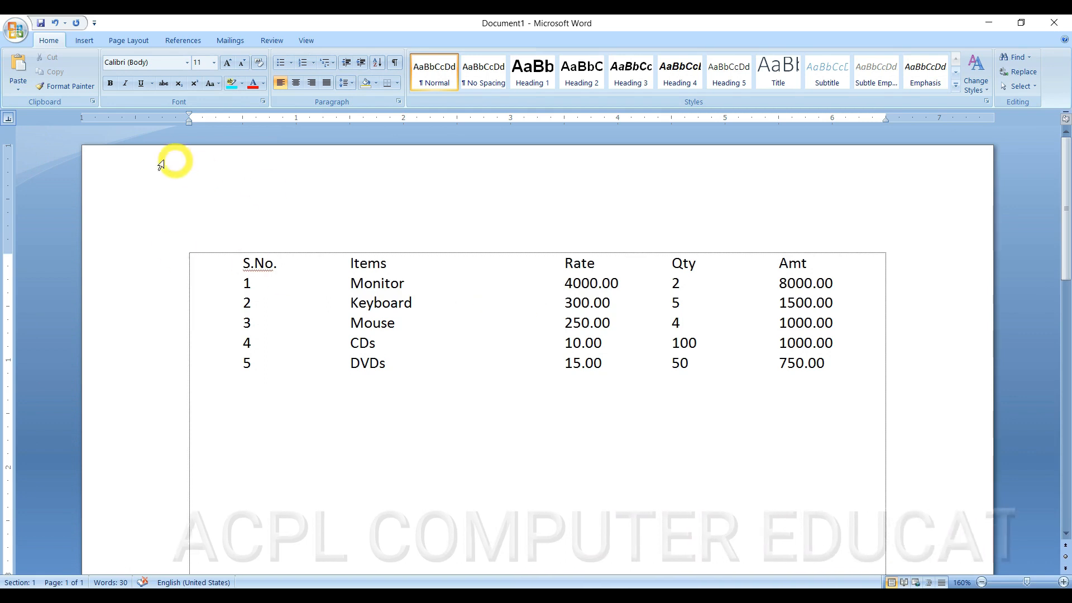
# Cycle the ruler's tab selector through the left, center, right and decimal tab types to the bar tab.
pyautogui.hotkey('ctrl', '4')
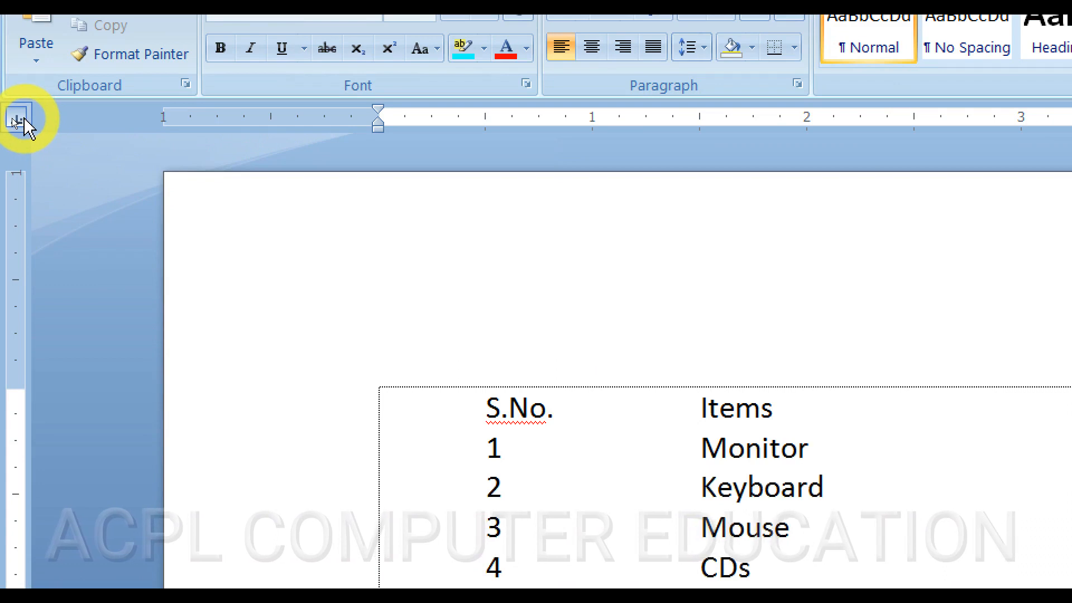
pyautogui.click(19, 118)
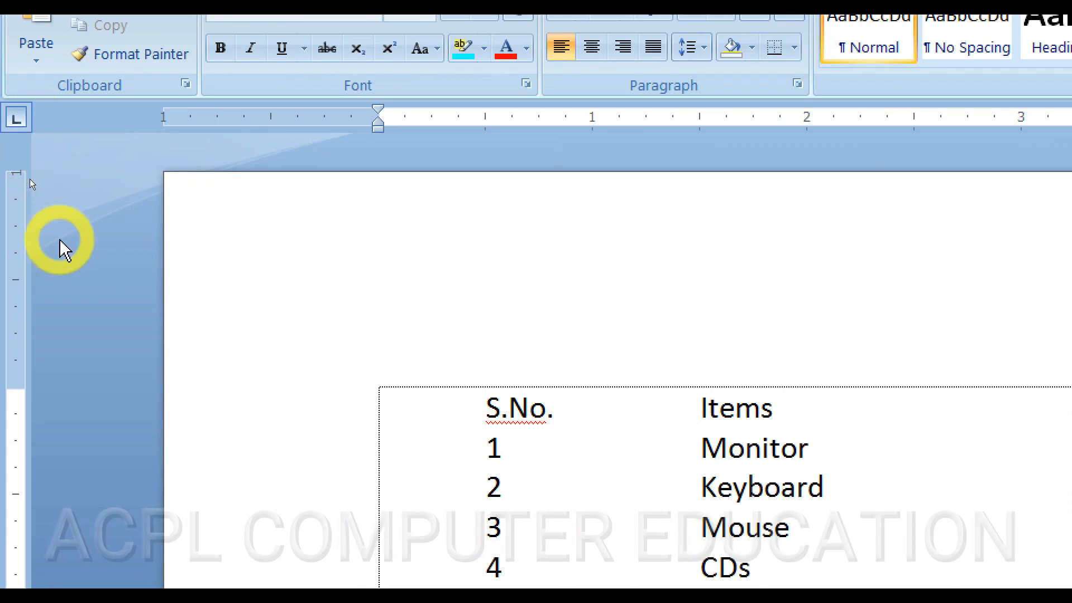
pyautogui.click(16, 118)
pyautogui.click(17, 117)
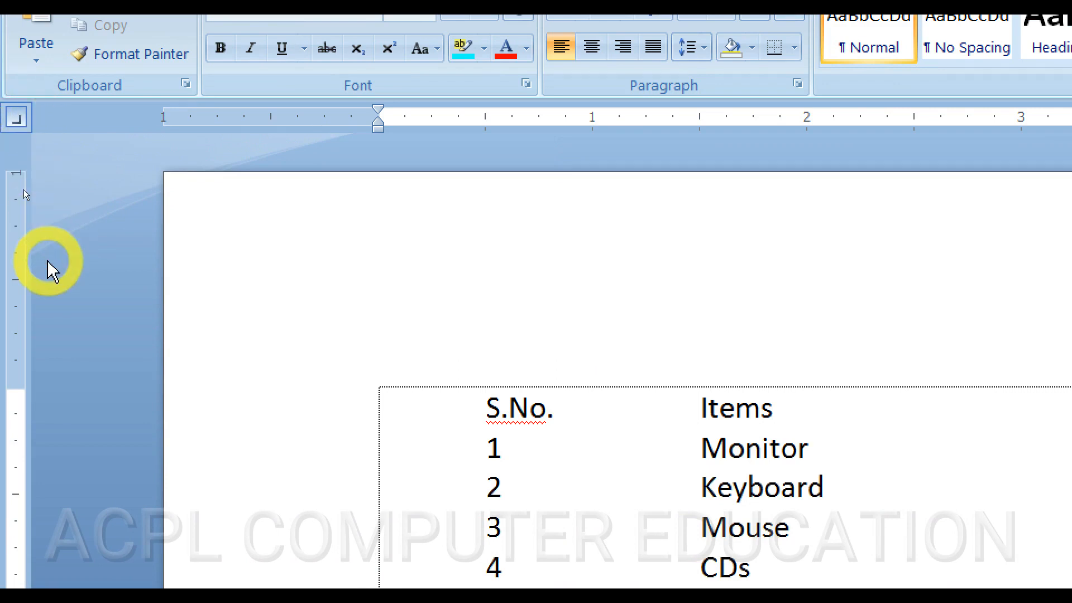
pyautogui.click(17, 117)
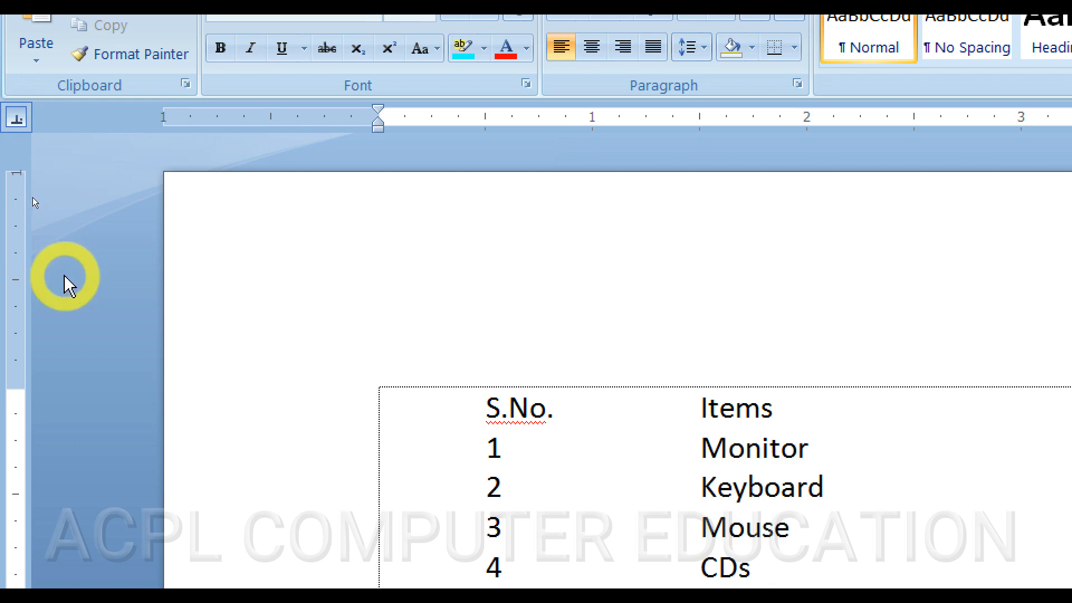
pyautogui.click(17, 118)
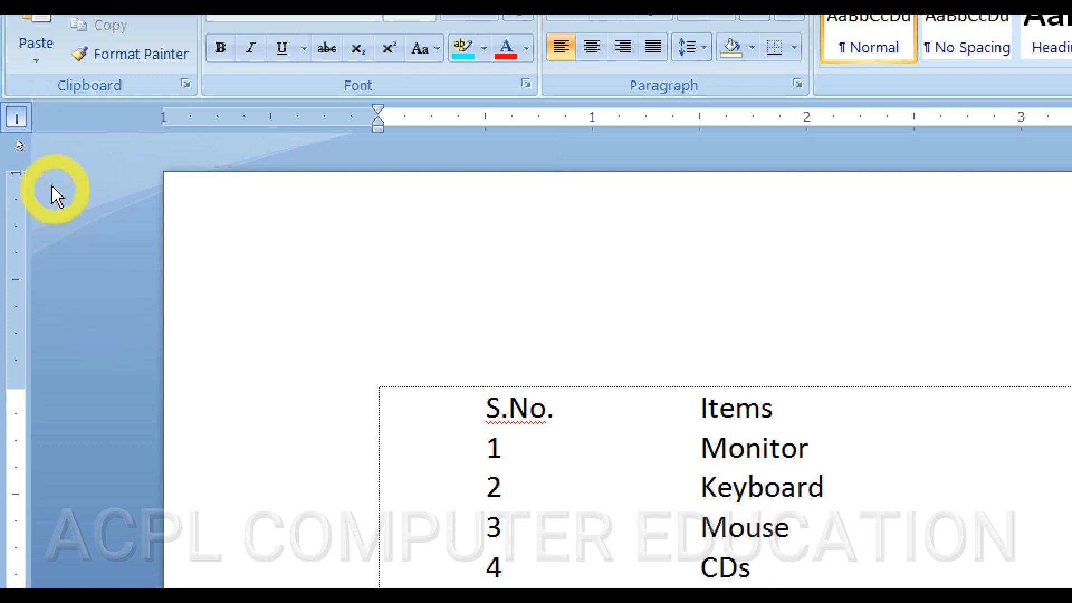
# Cycle the ruler's tab selector past the bar tab through the first line indent and hanging indent markers, back to the left tab.
pyautogui.click(15, 118)
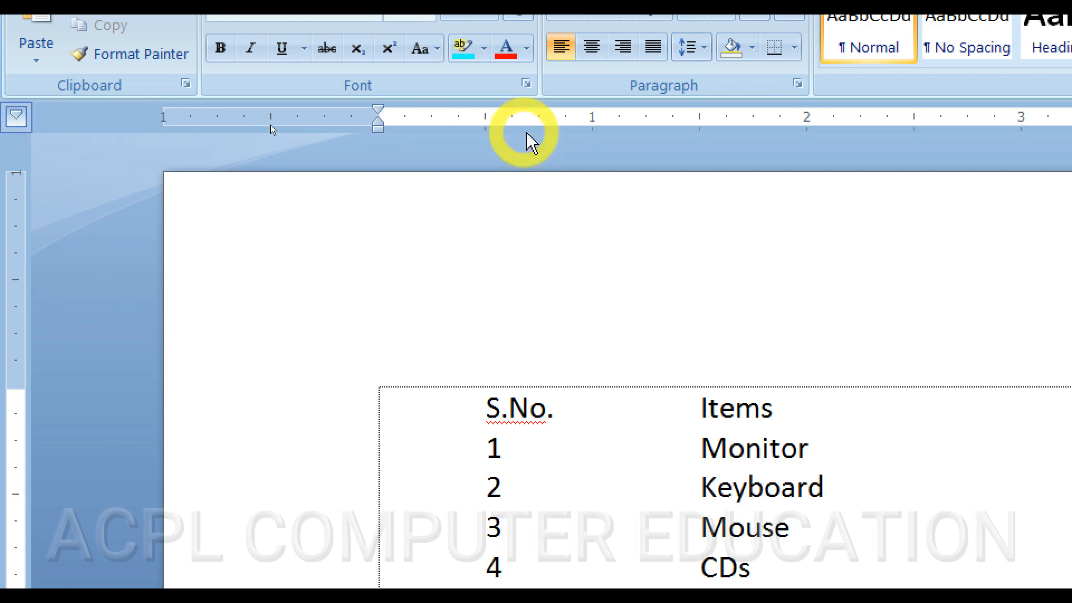
pyautogui.click(16, 119)
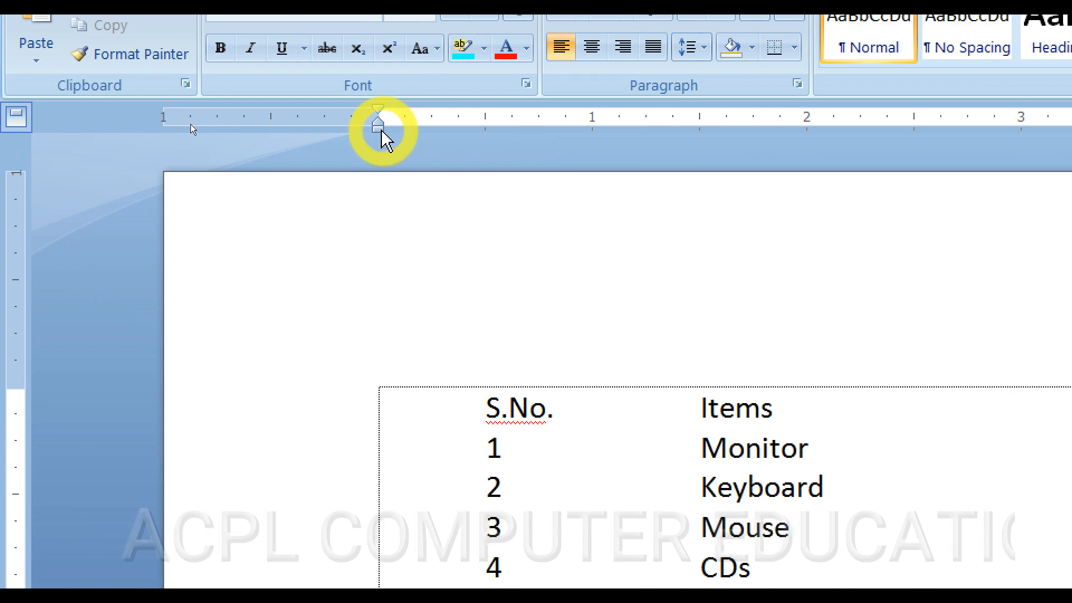
pyautogui.click(14, 120)
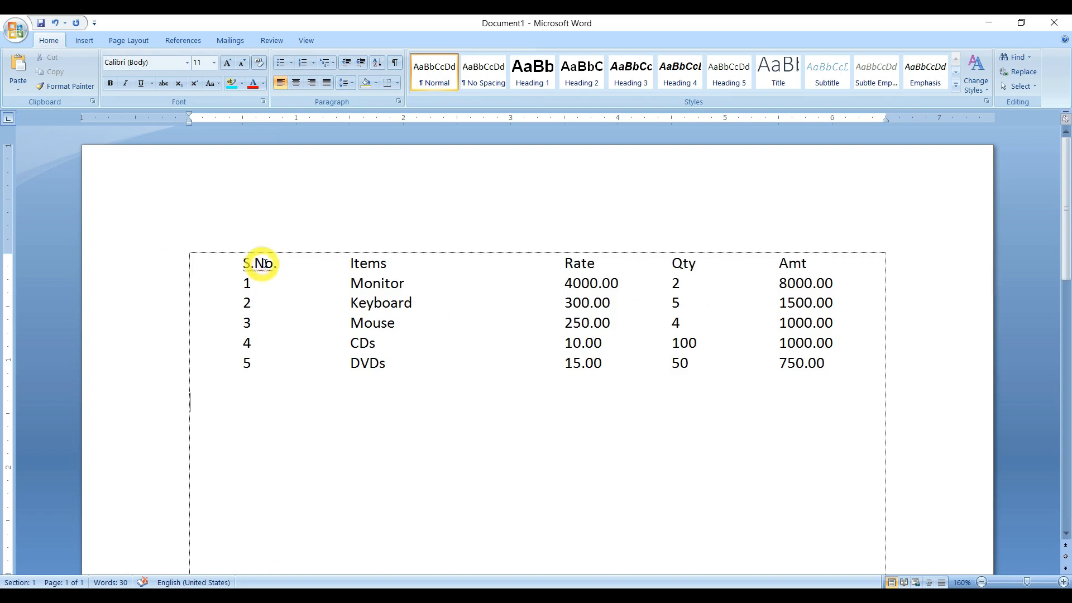
# On the empty line below the item list, place a center tab stop at about 0.6 inch for the S.No. column.
pyautogui.moveTo(245, 263); pyautogui.dragTo(271, 263)
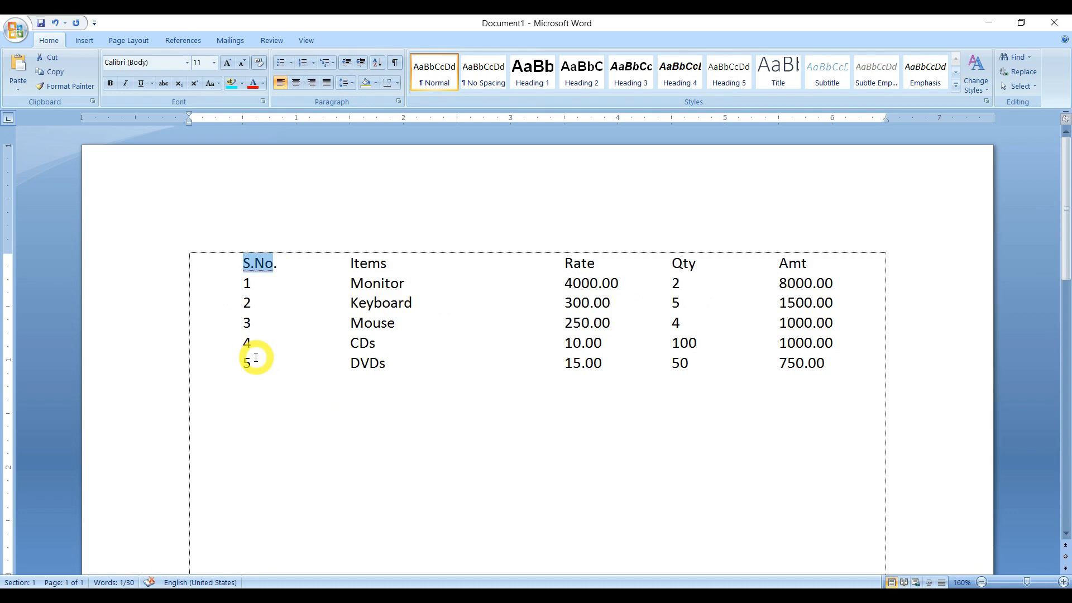
pyautogui.click(8, 120)
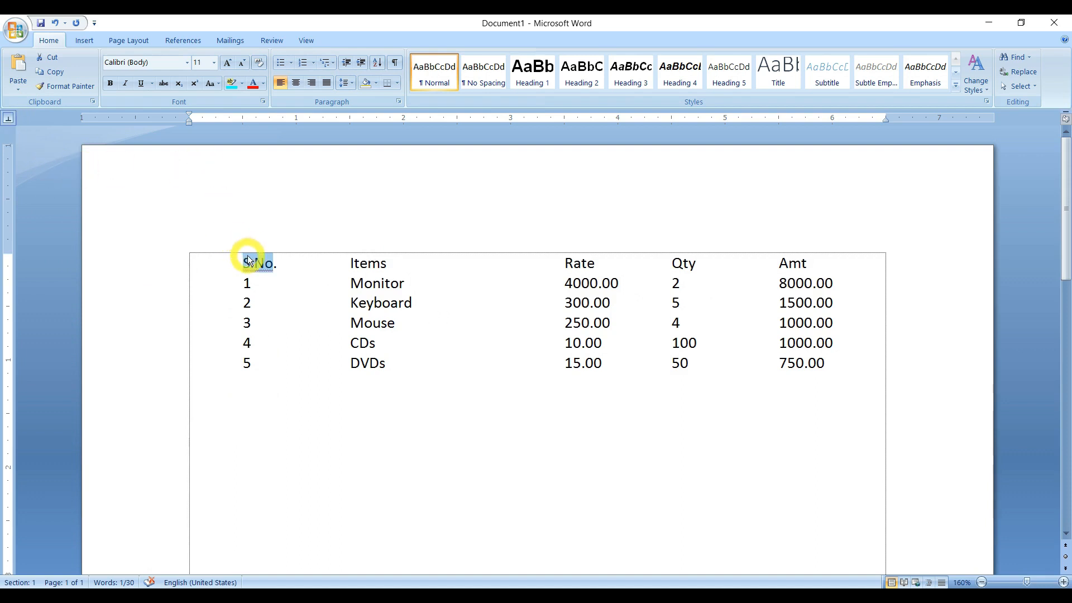
pyautogui.click(227, 412)
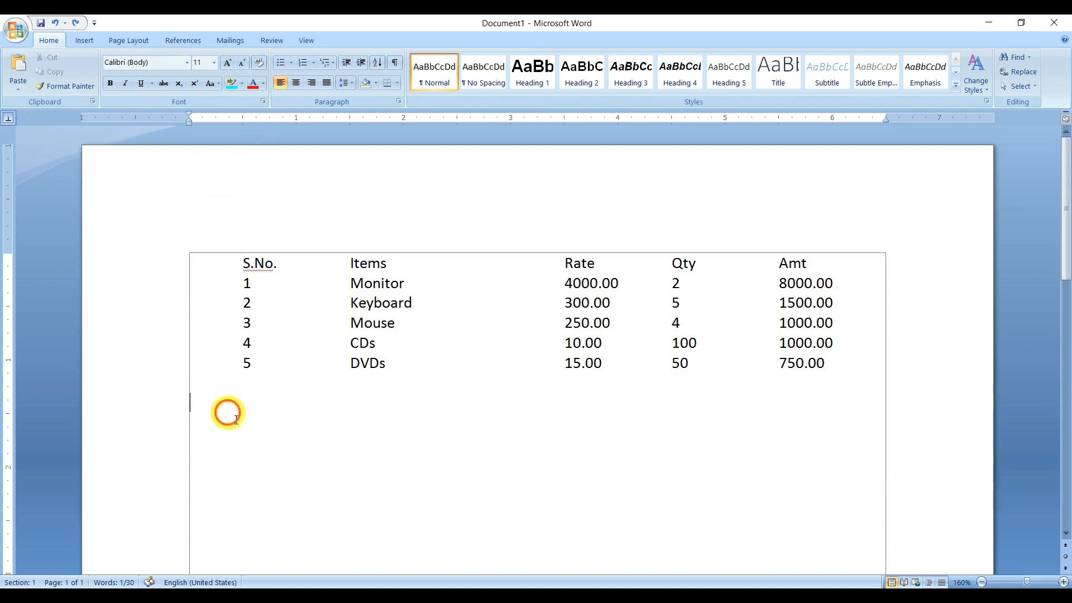
pyautogui.click(246, 119)
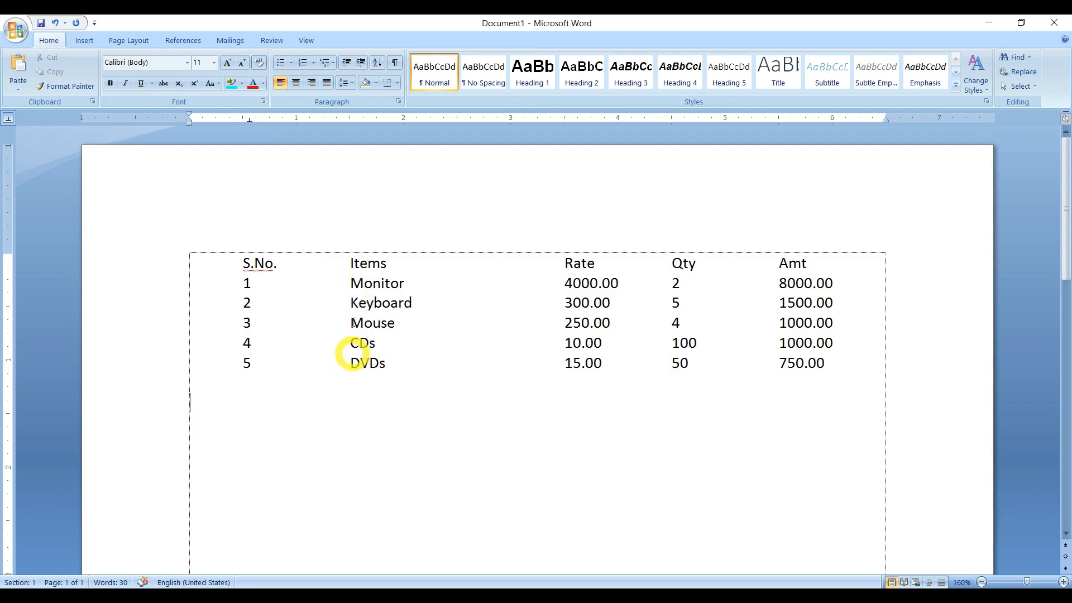
# Add a left tab stop at about 1.5 inches on the ruler for the Items column.
pyautogui.click(9, 119)
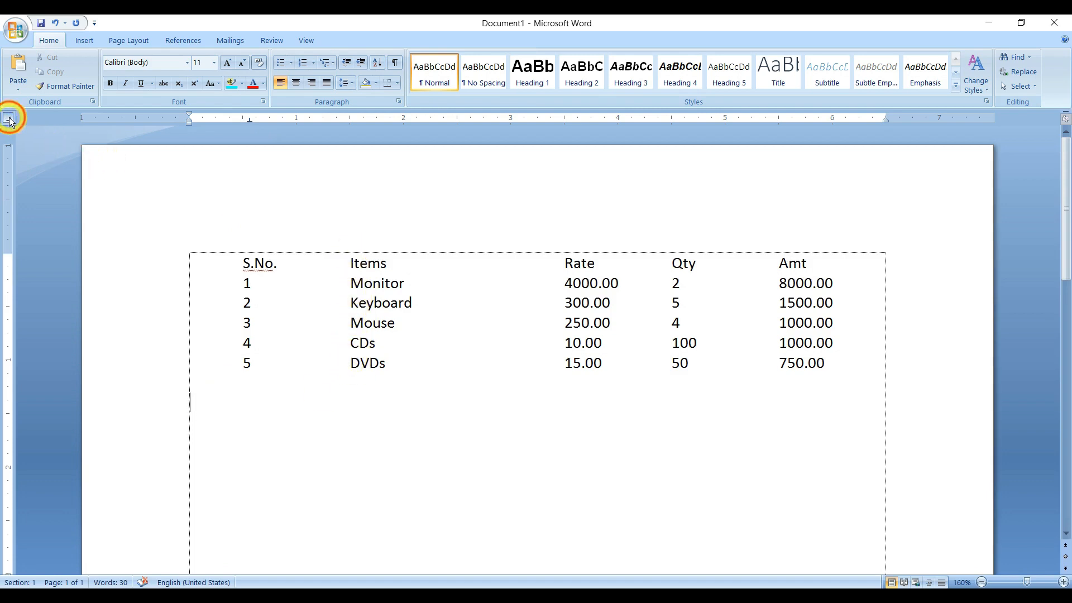
pyautogui.click(10, 120)
pyautogui.click(10, 120)
pyautogui.click(10, 121)
pyautogui.click(10, 120)
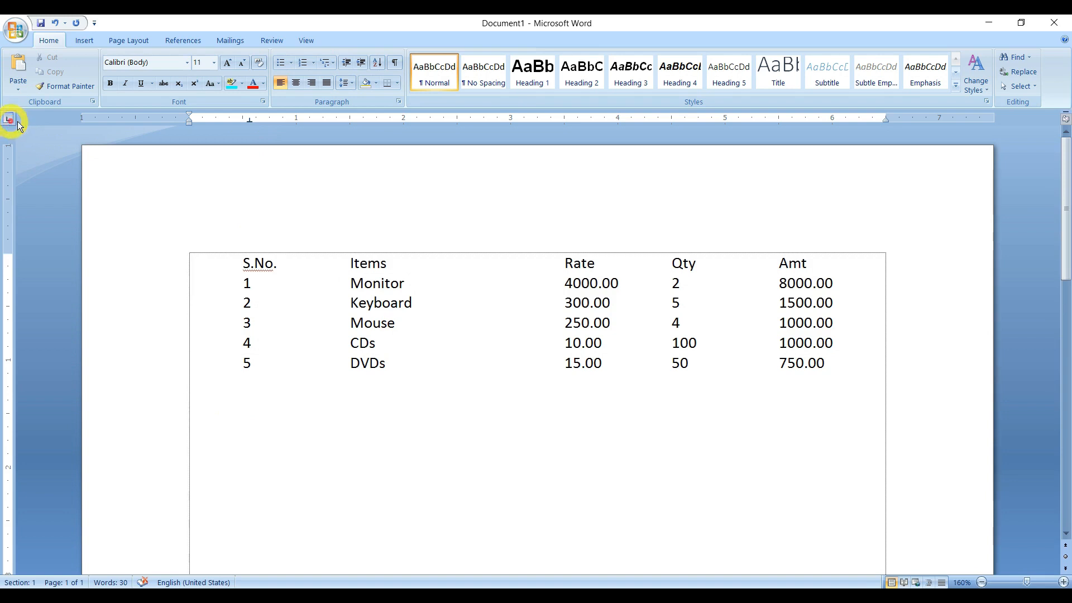
pyautogui.click(350, 118)
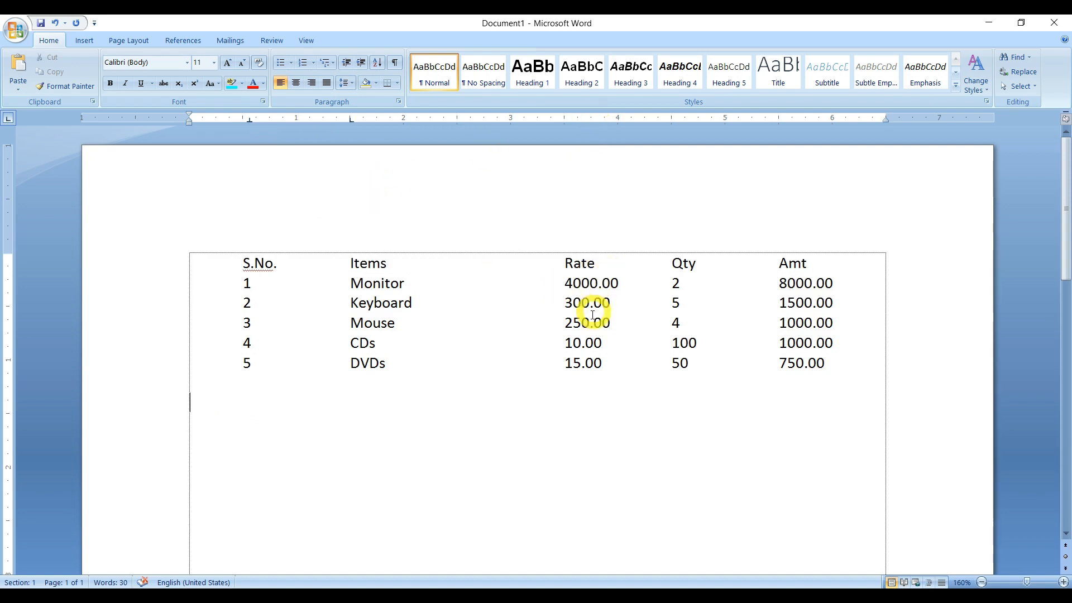
# Add a decimal tab stop at about 3.8 inches on the ruler for the Rate column.
pyautogui.click(9, 121)
pyautogui.click(8, 120)
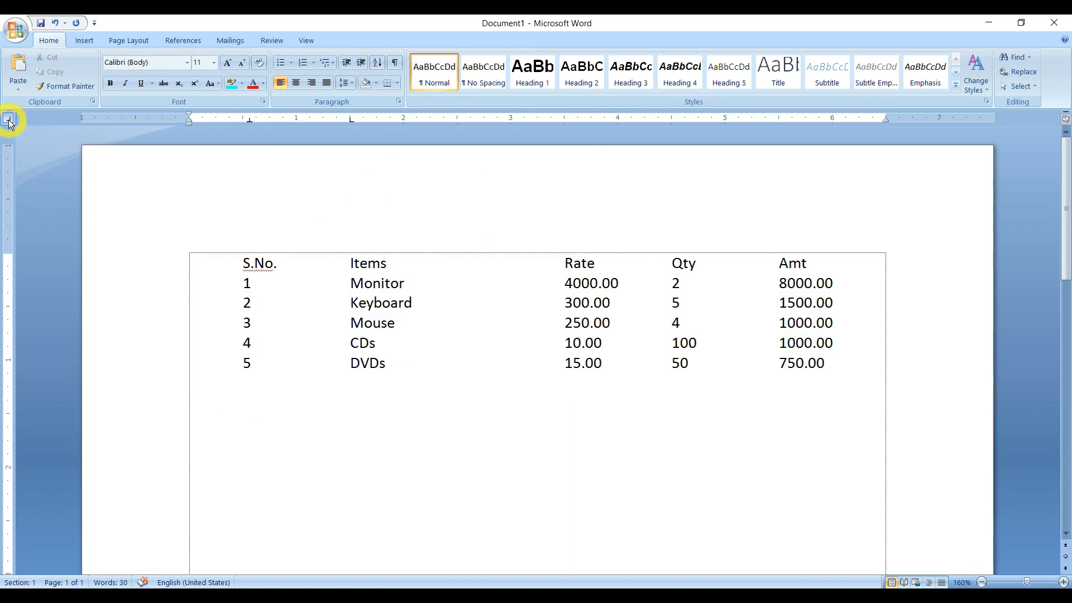
pyautogui.click(598, 119)
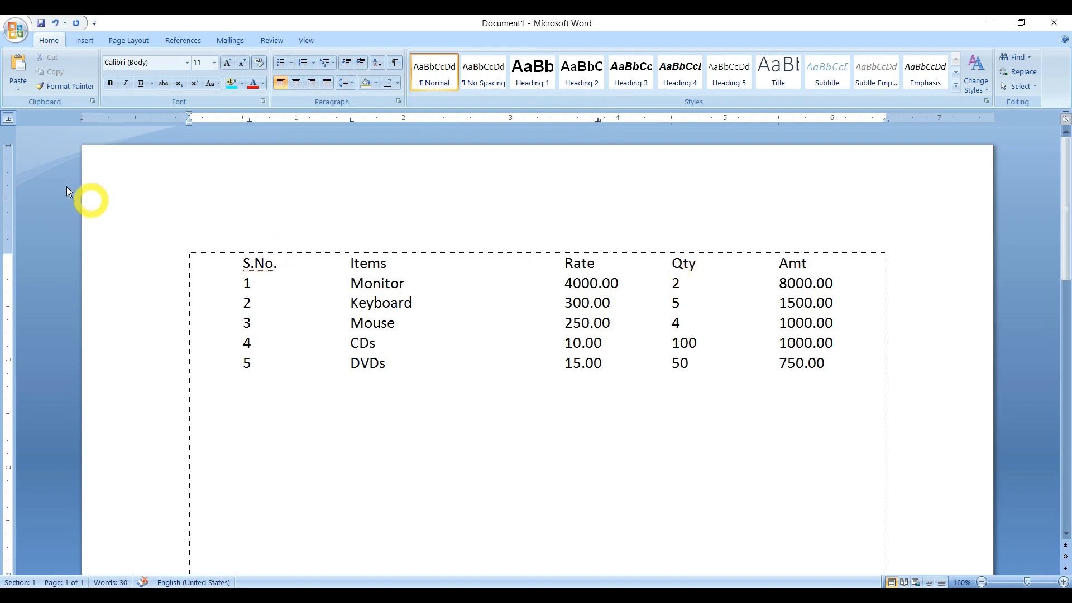
# Add a right tab stop at about 4.8 inches on the ruler for the Qty column.
pyautogui.click(7, 123)
pyautogui.click(7, 123)
pyautogui.click(7, 121)
pyautogui.click(8, 119)
pyautogui.click(9, 119)
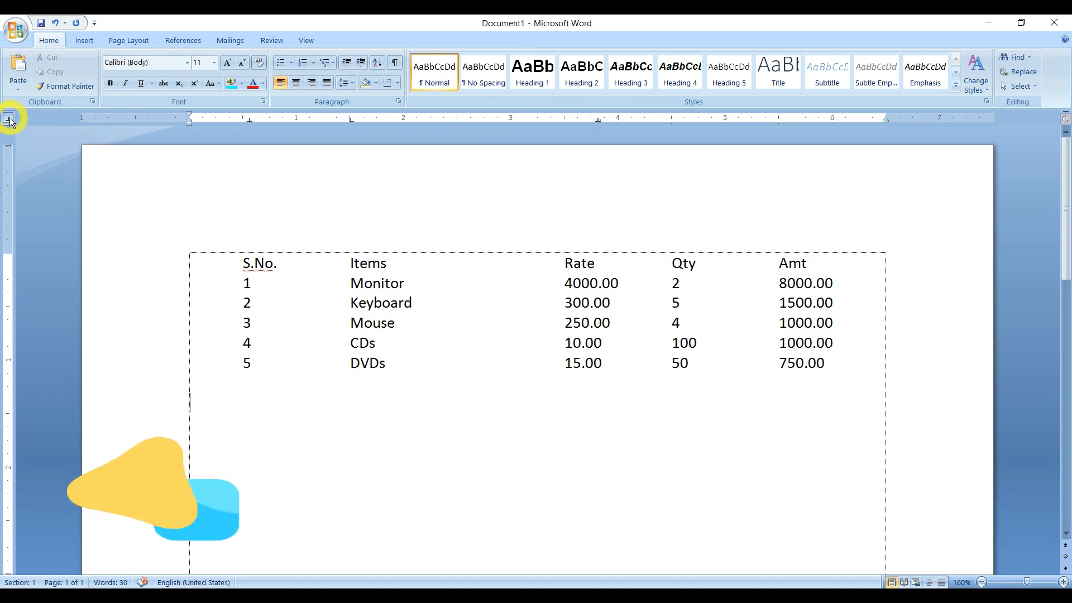
pyautogui.click(705, 120)
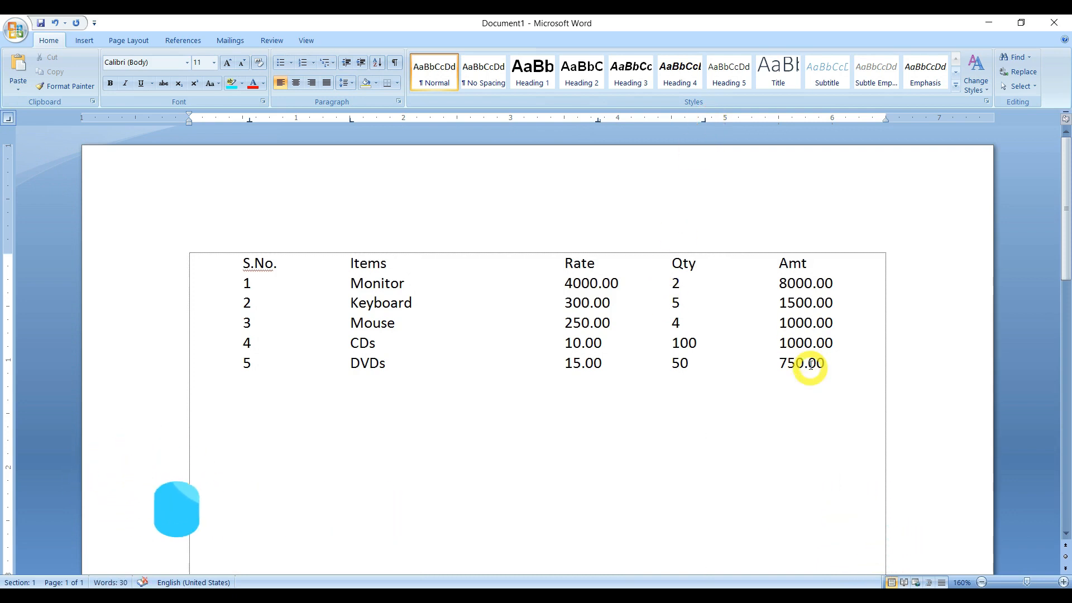
# Add a decimal tab stop at about 5.7 inches on the ruler for the Amt column.
pyautogui.click(10, 119)
pyautogui.click(9, 119)
pyautogui.click(9, 119)
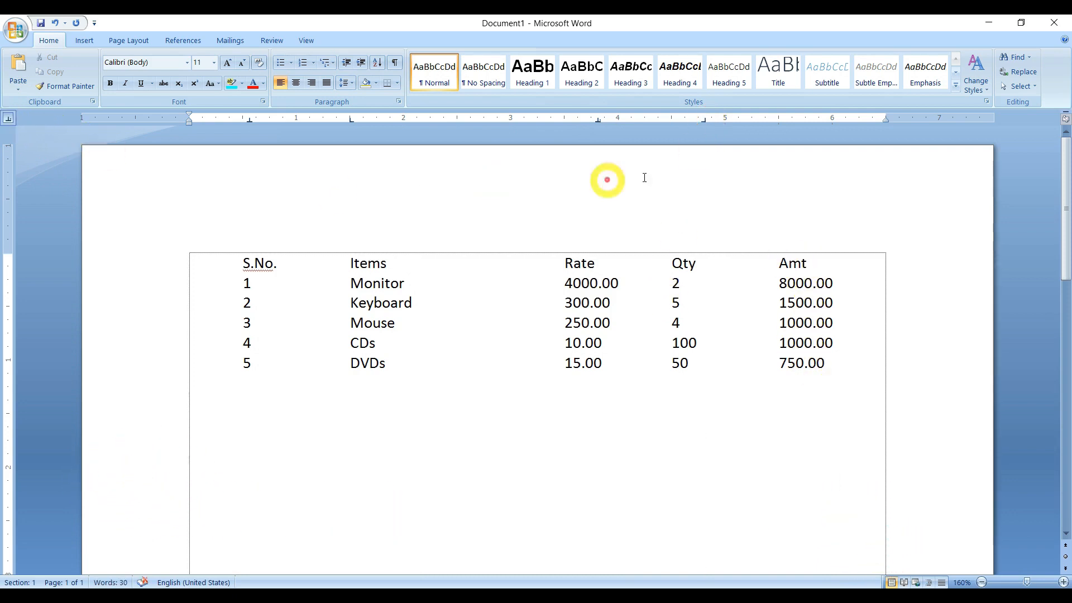
pyautogui.click(798, 121)
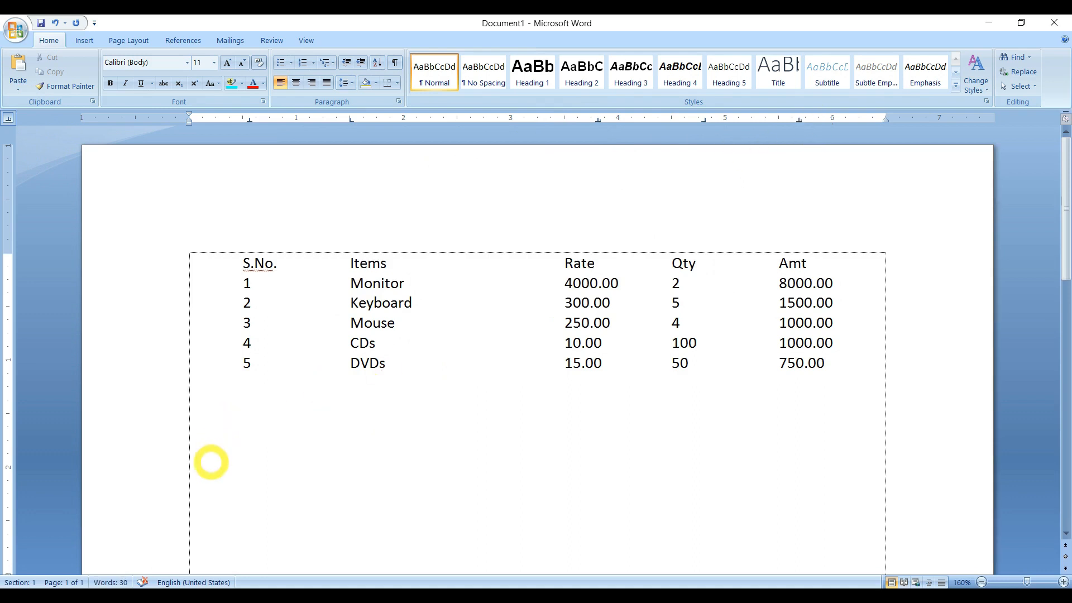
# Enter the second list's heading row below the first list, tab-separated: S.No., Items, Rate, Qty, Amt.
pyautogui.write('.No')
pyautogui.press('Tab')
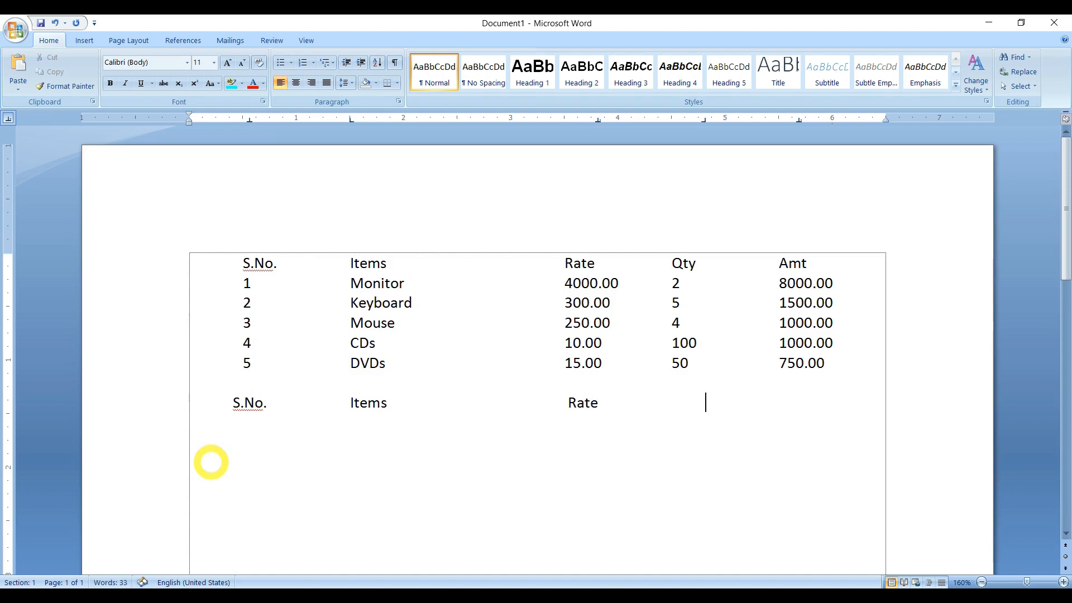
pyautogui.write('ty\tAmt')
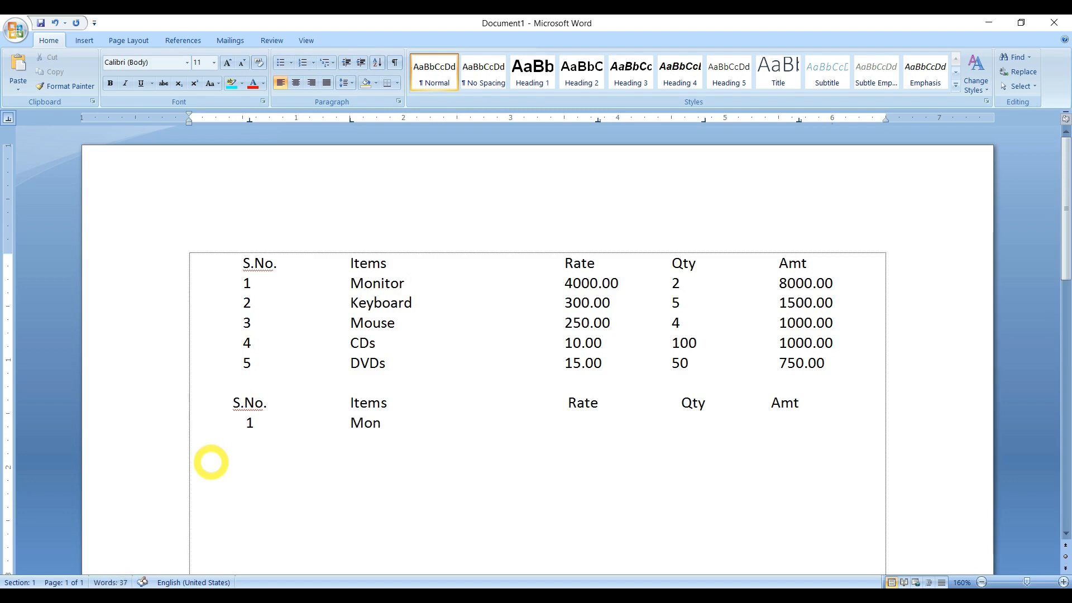
# Fill in the rows 1 Monitor, 4000.00, 2, 8000.00 and 2 Keyboard, 300.00, 5, 1500.00 under the new headings.
pyautogui.write('4000.')
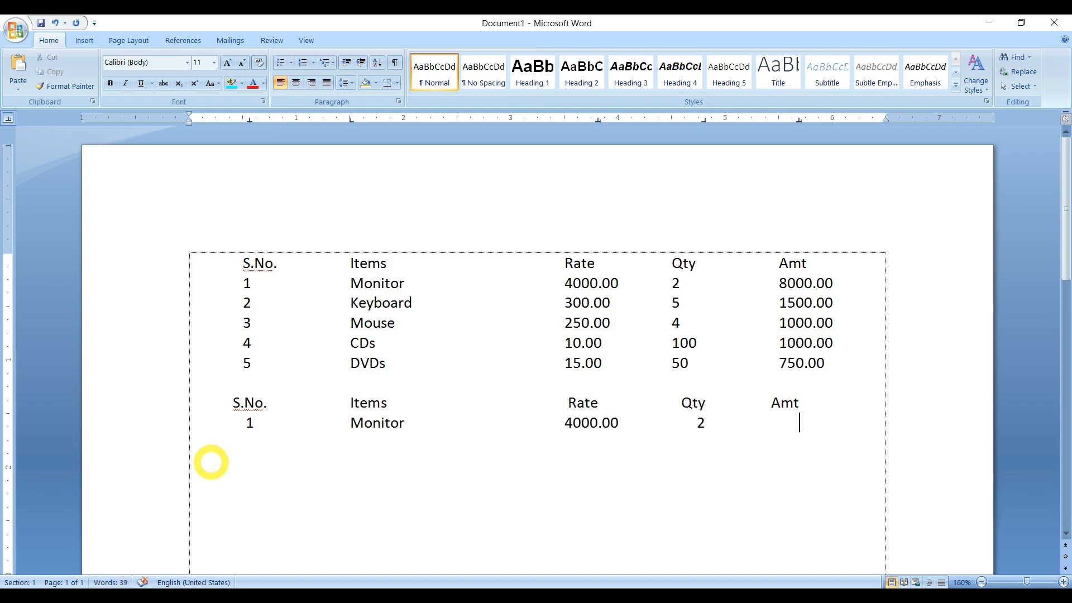
pyautogui.write('00\t2\t8000.00')
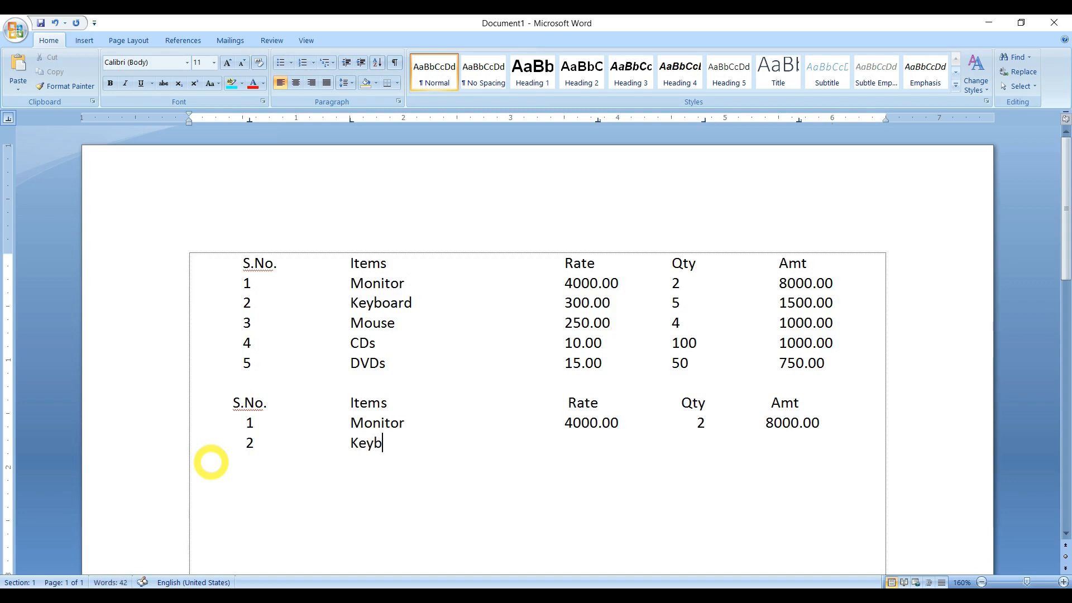
pyautogui.write('d')
pyautogui.press('Tab')
pyautogui.write('300')
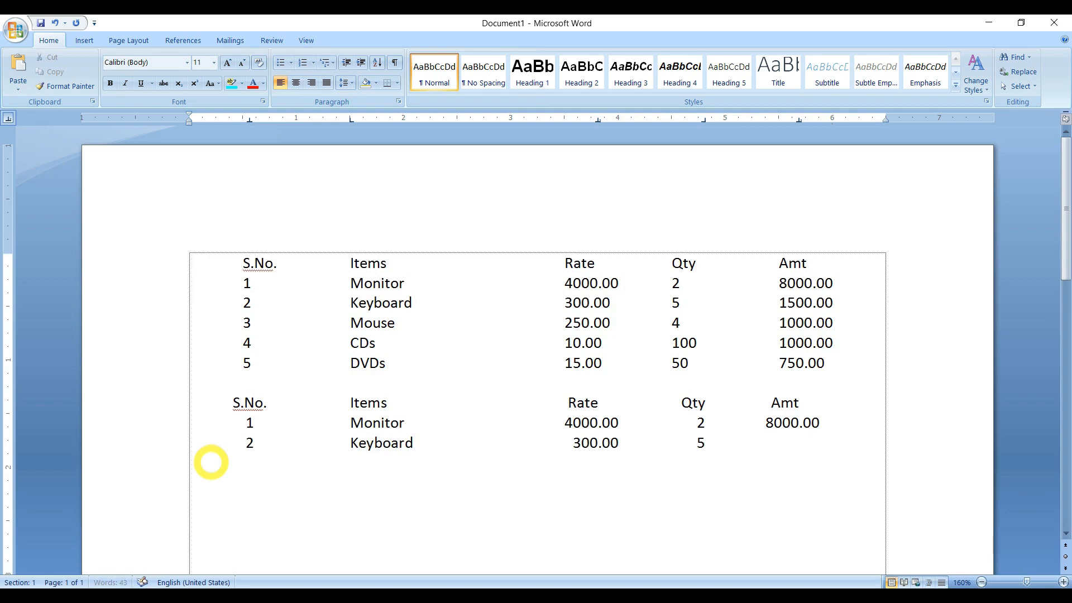
pyautogui.write('.00')
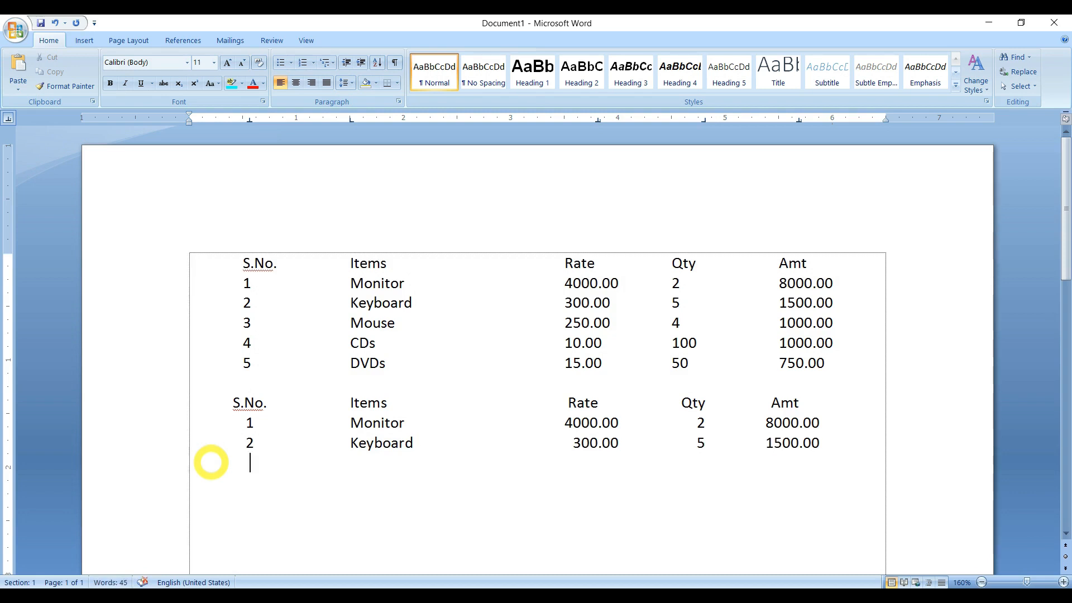
# Add the tab-separated row 3 Mouse with rate 250.00, quantity 4 and amount 1000.00.
pyautogui.write('Mous')
pyautogui.write('50')
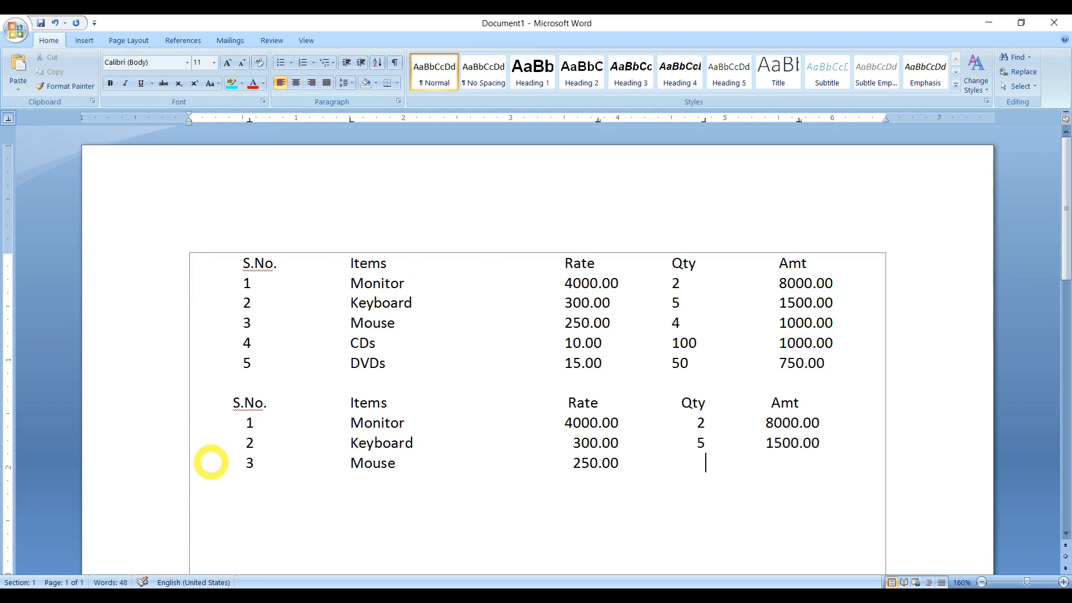
pyautogui.write('.0')
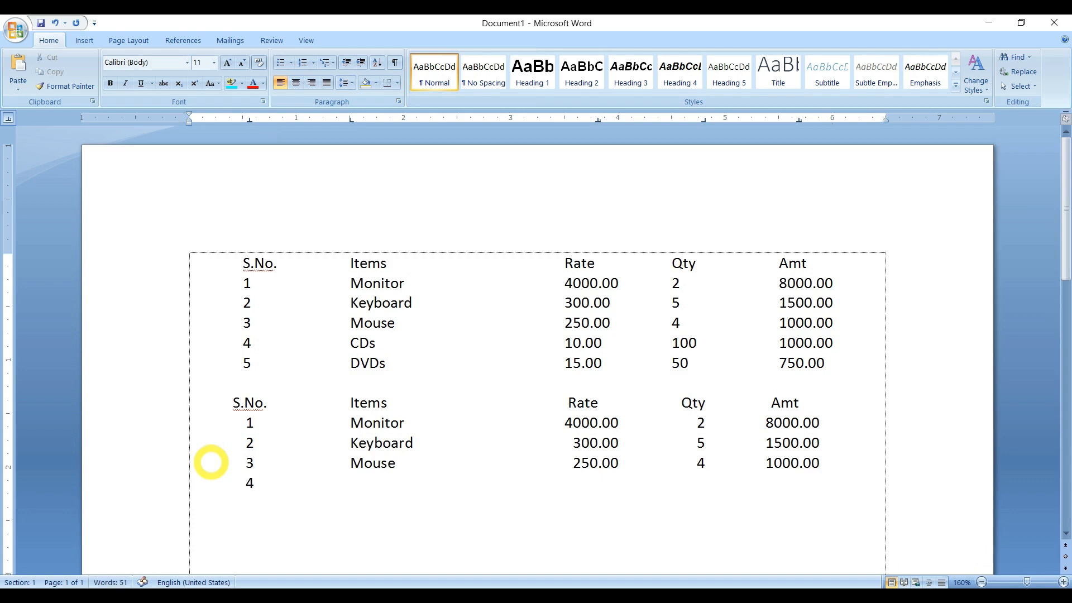
# Add the tab-separated row 4 CDs with rate 10.00, quantity 100 and amount 1000.00.
pyautogui.write('Mo')
pyautogui.press('BackSpace')
pyautogui.press('BackSpace')
pyautogui.write('0.00')
pyautogui.press('Tab')
pyautogui.write('100')
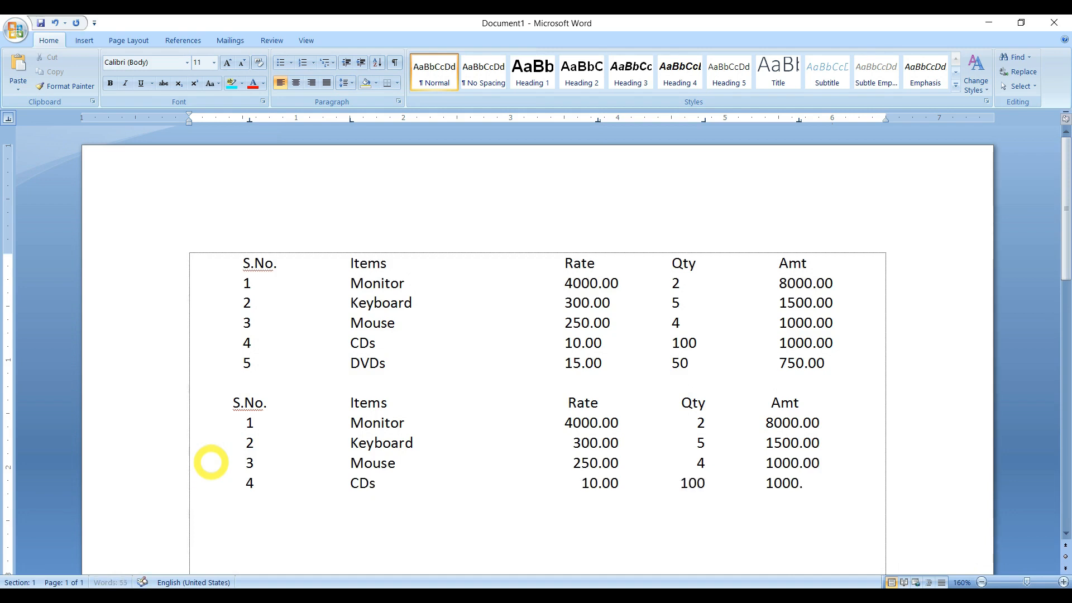
# Add the tab-separated row 5 DVDs with rate 15.00, quantity 50 and amount 750.00.
pyautogui.write('5\tDVDs')
pyautogui.press('Tab')
pyautogui.write('15.00 ')
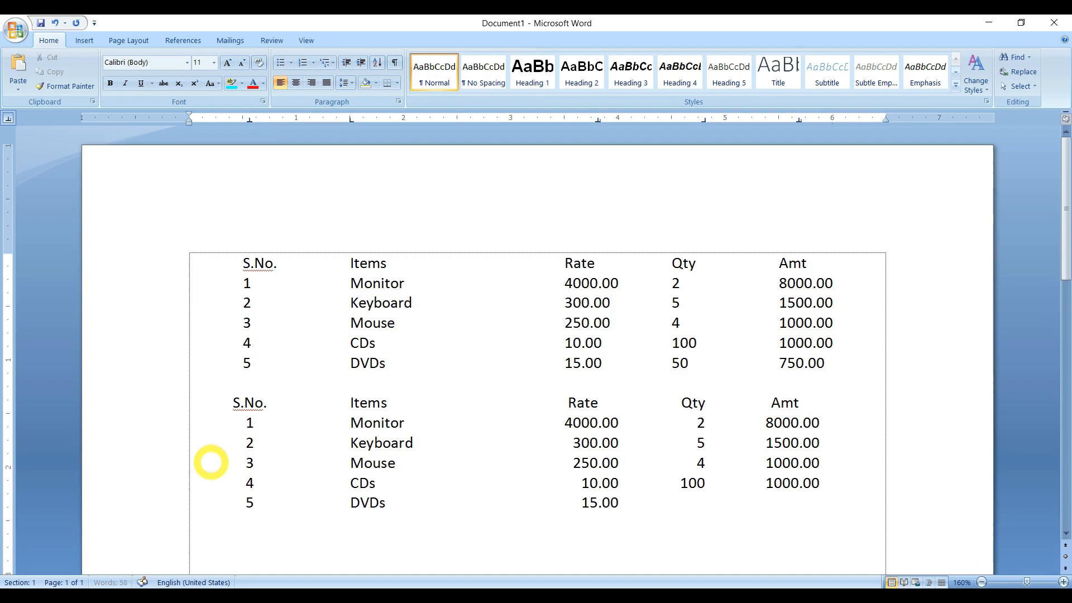
pyautogui.write('50')
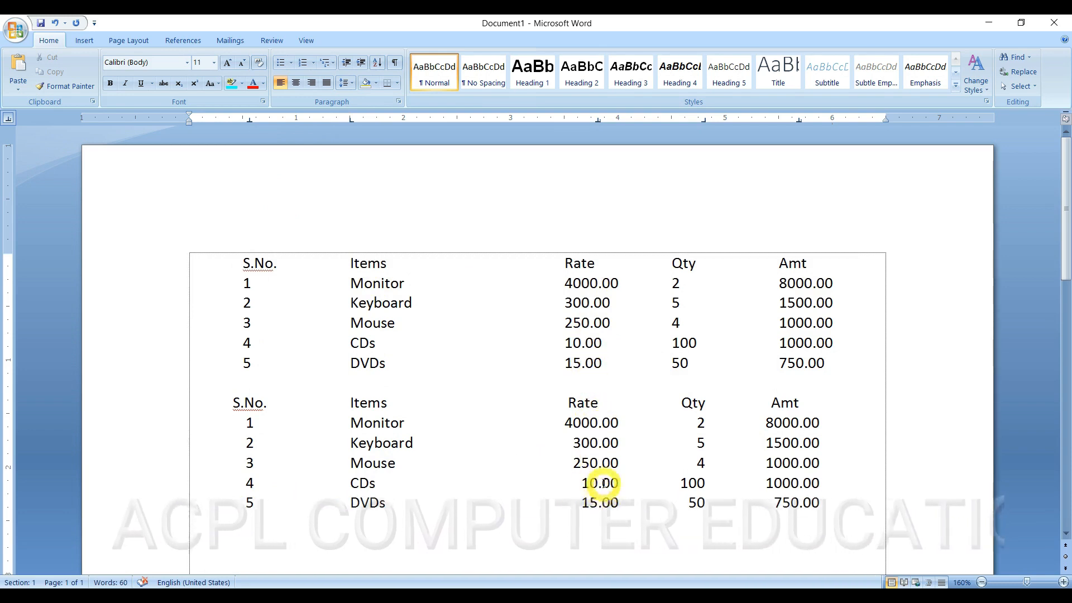
pyautogui.moveTo(599, 423); pyautogui.dragTo(601, 513)
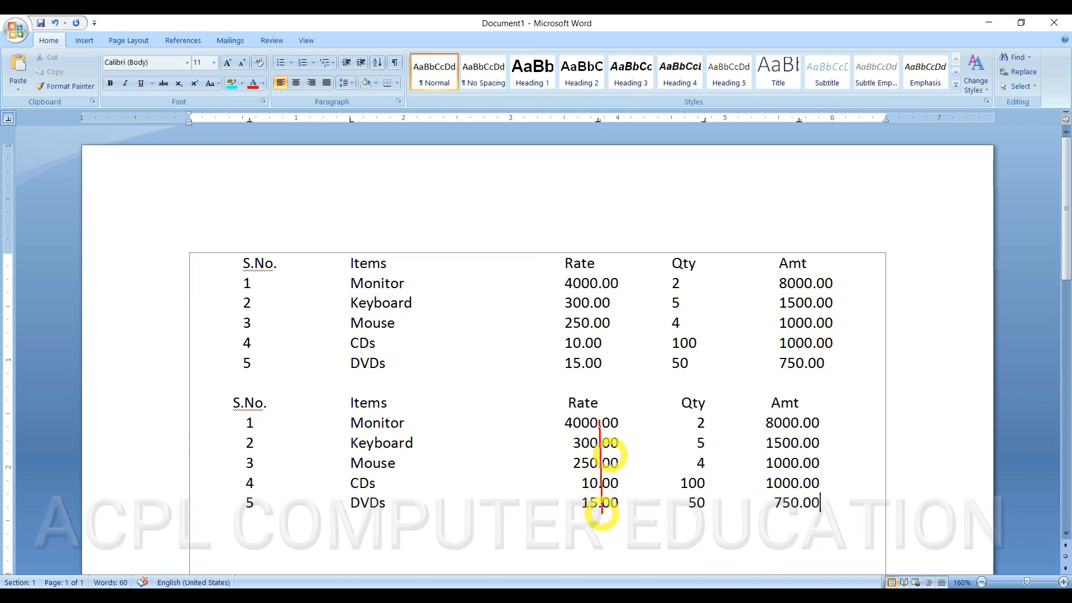
pyautogui.moveTo(705, 416); pyautogui.dragTo(708, 512)
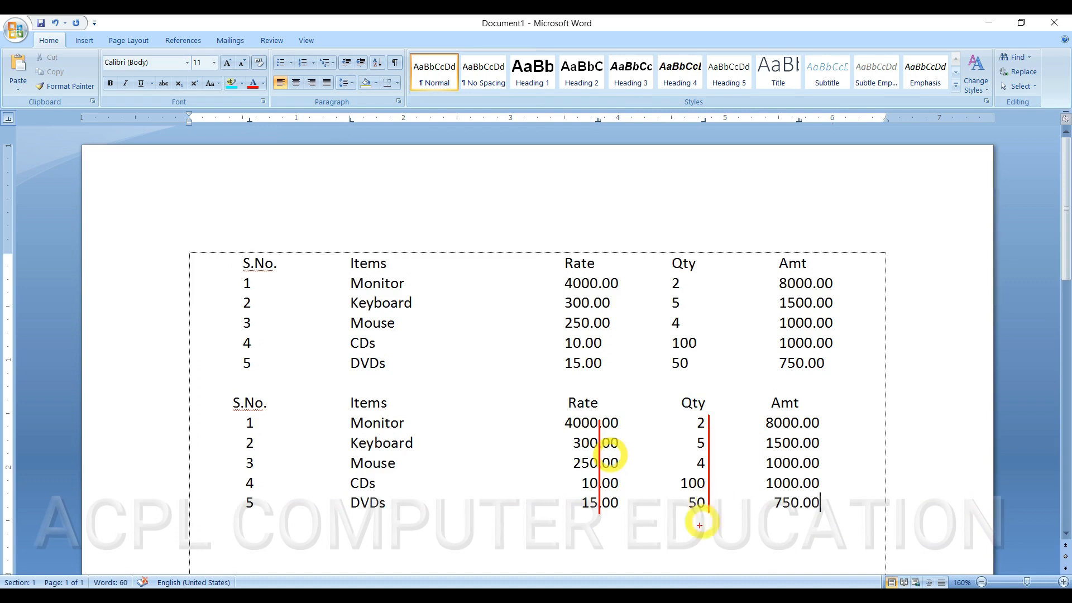
pyautogui.press('Escape')
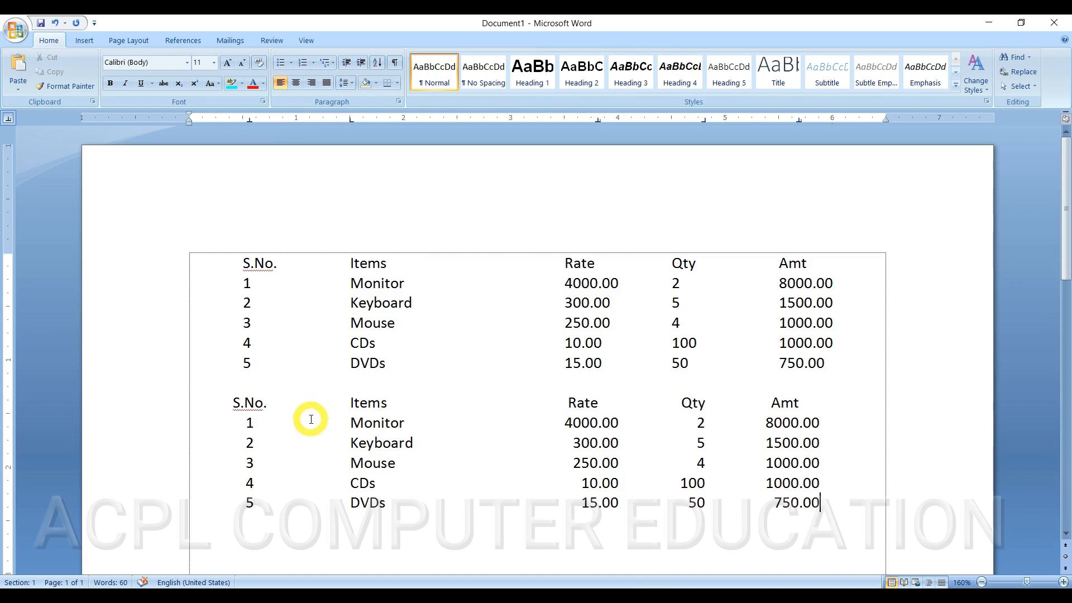
# Select the whole second item list, including its headings, and shrink its font step by step to size 6.
pyautogui.moveTo(232, 403); pyautogui.dragTo(846, 500)
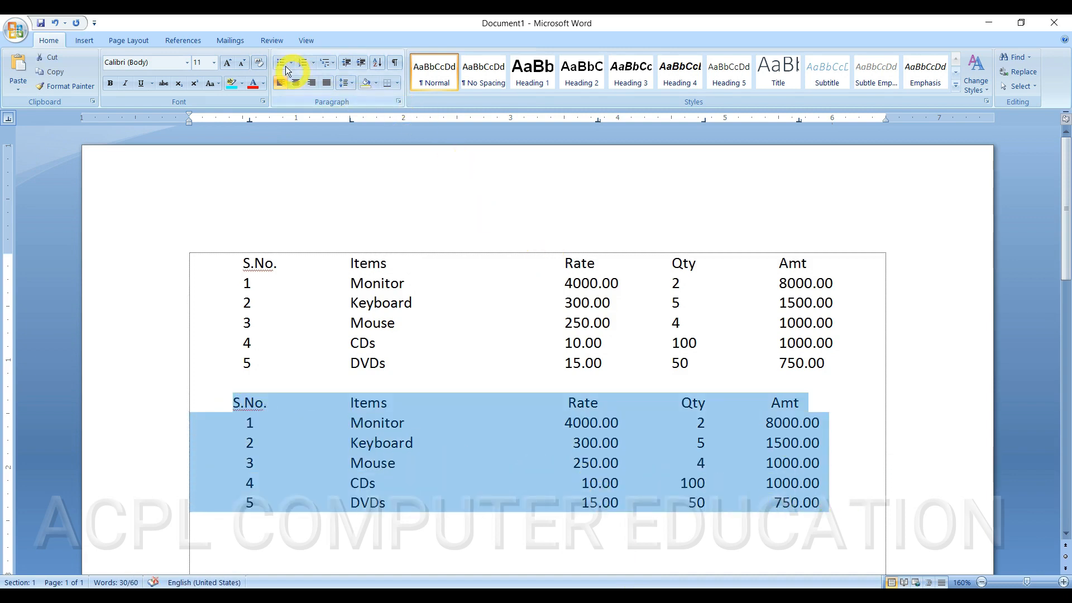
pyautogui.click(243, 63)
pyautogui.click(243, 63)
pyautogui.click(243, 63)
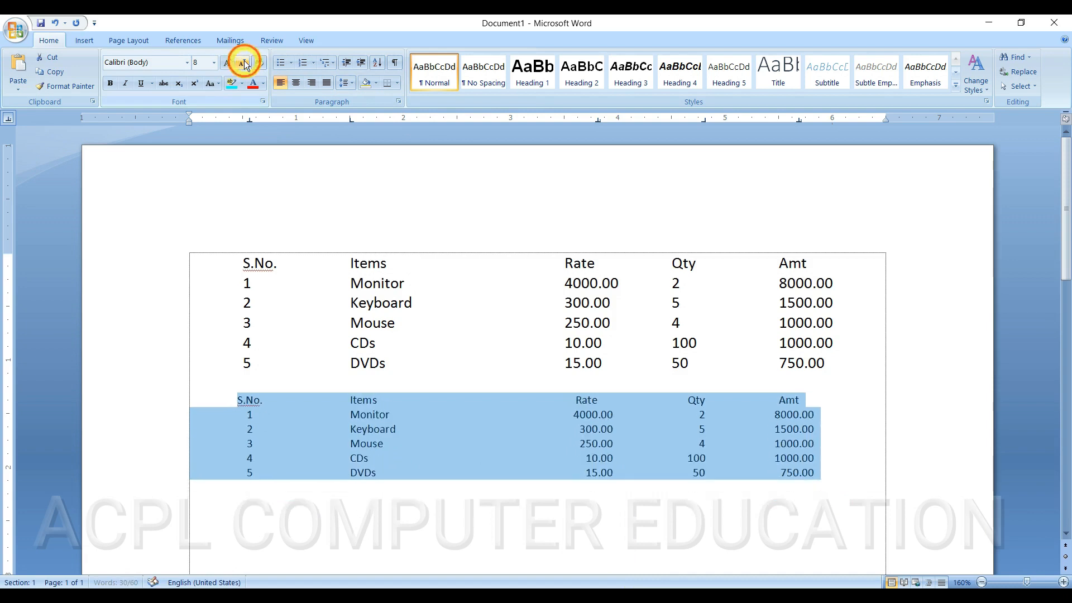
pyautogui.click(244, 64)
pyautogui.click(243, 63)
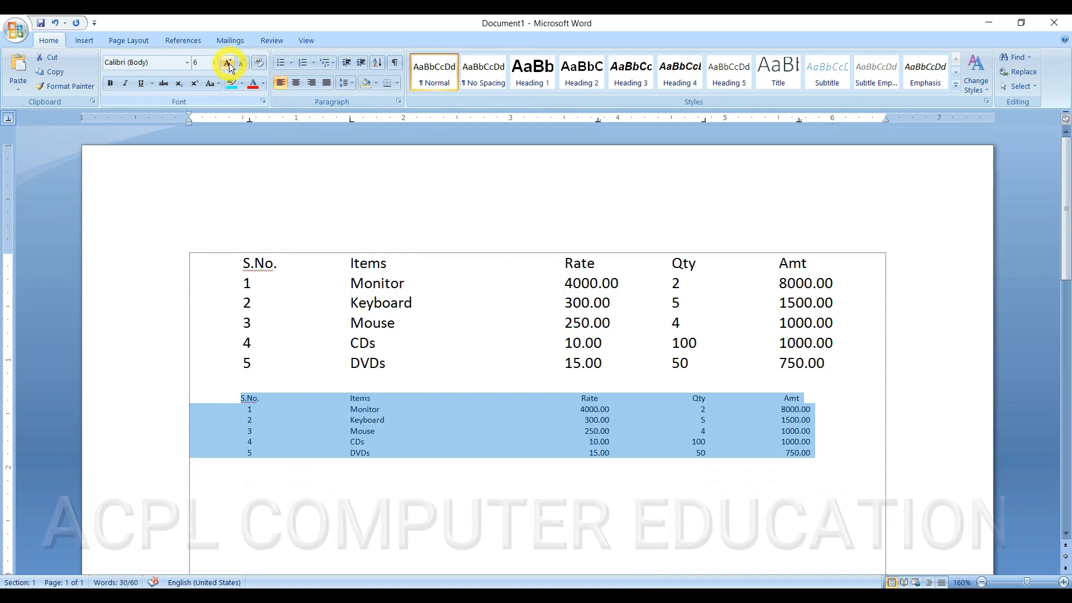
# Enlarge the selected second list's font step by step past size 12 and bring it back to size 11.
pyautogui.click(228, 63)
pyautogui.click(228, 63)
pyautogui.click(229, 63)
pyautogui.click(229, 63)
pyautogui.click(228, 63)
pyautogui.click(229, 63)
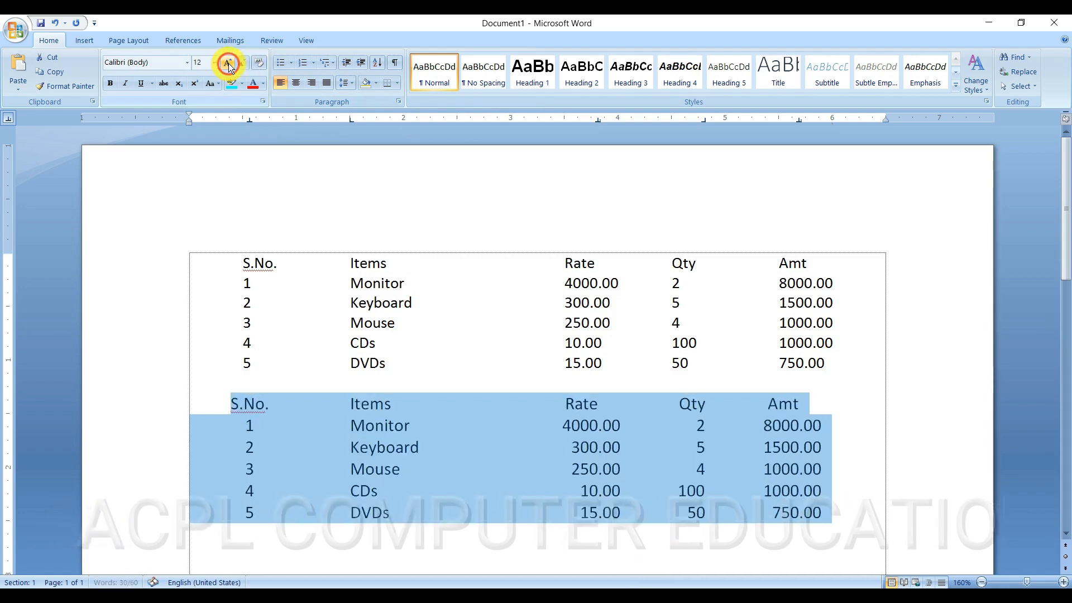
pyautogui.click(228, 63)
pyautogui.click(242, 63)
pyautogui.click(242, 63)
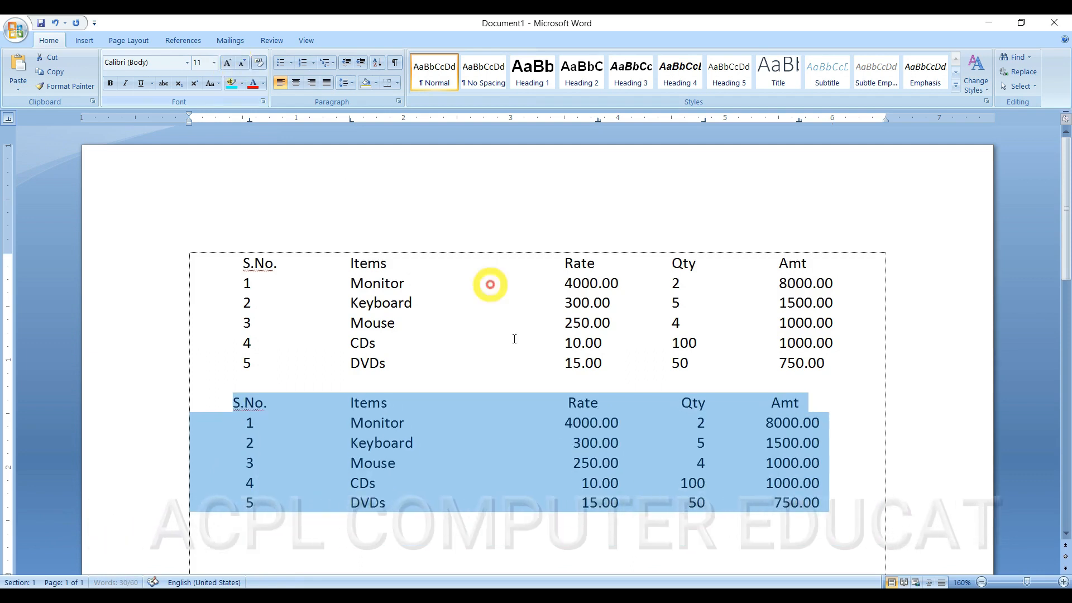
pyautogui.click(505, 436)
pyautogui.moveTo(231, 404); pyautogui.dragTo(827, 503)
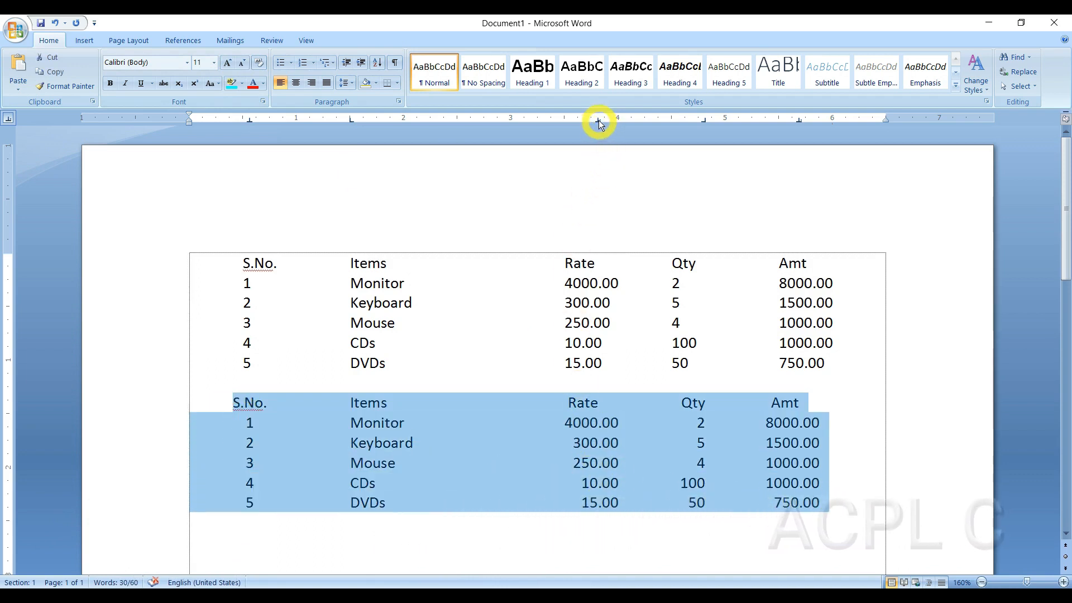
pyautogui.moveTo(598, 120)
pyautogui.mouseDown()
pyautogui.moveTo(541, 119)
pyautogui.moveTo(598, 119)
pyautogui.mouseUp()
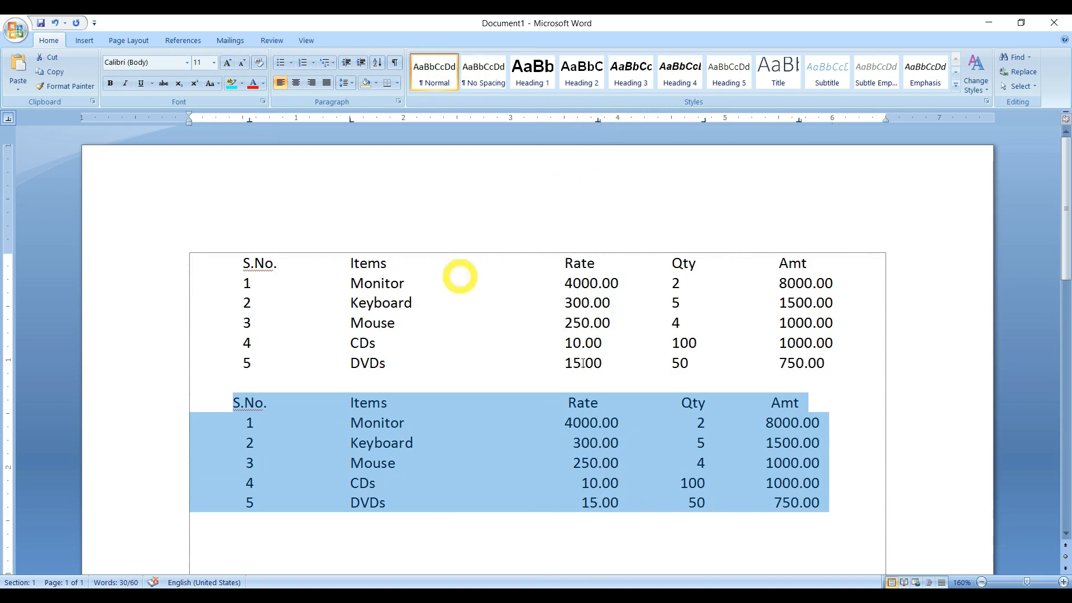
pyautogui.click(826, 503)
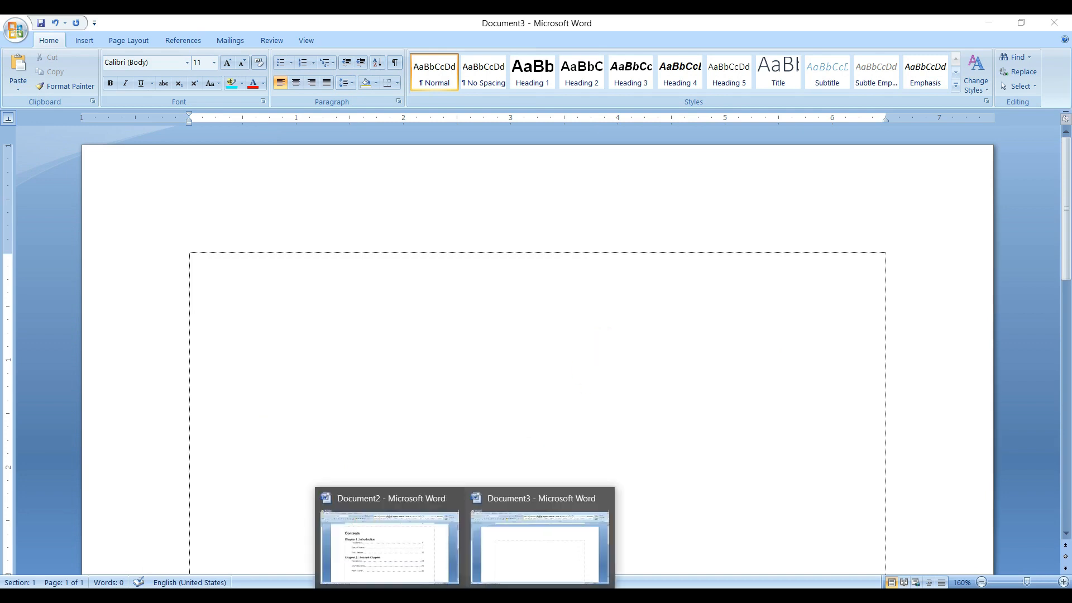
# Switch to Document2 and examine its contents page of chapters, sections and dotted leaders running to page numbers.
pyautogui.click(403, 558)
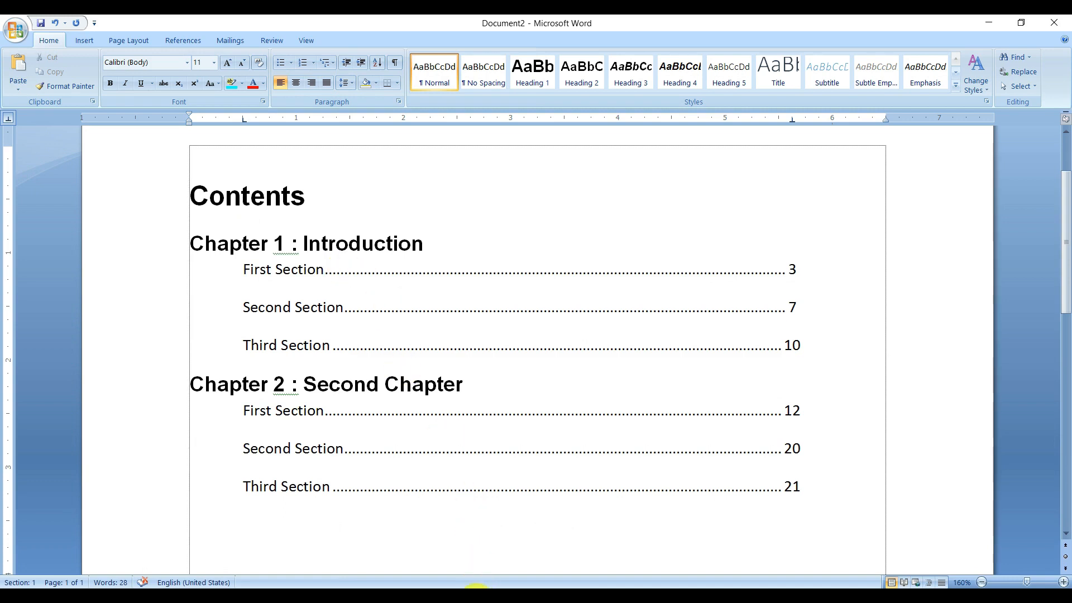
pyautogui.click(471, 590)
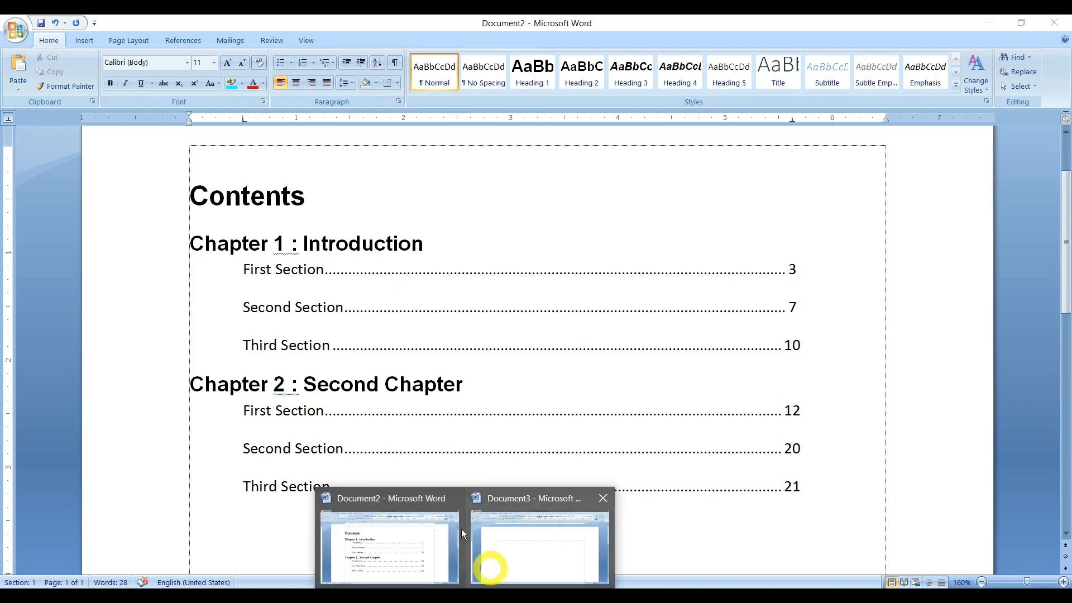
pyautogui.click(455, 498)
pyautogui.click(255, 275)
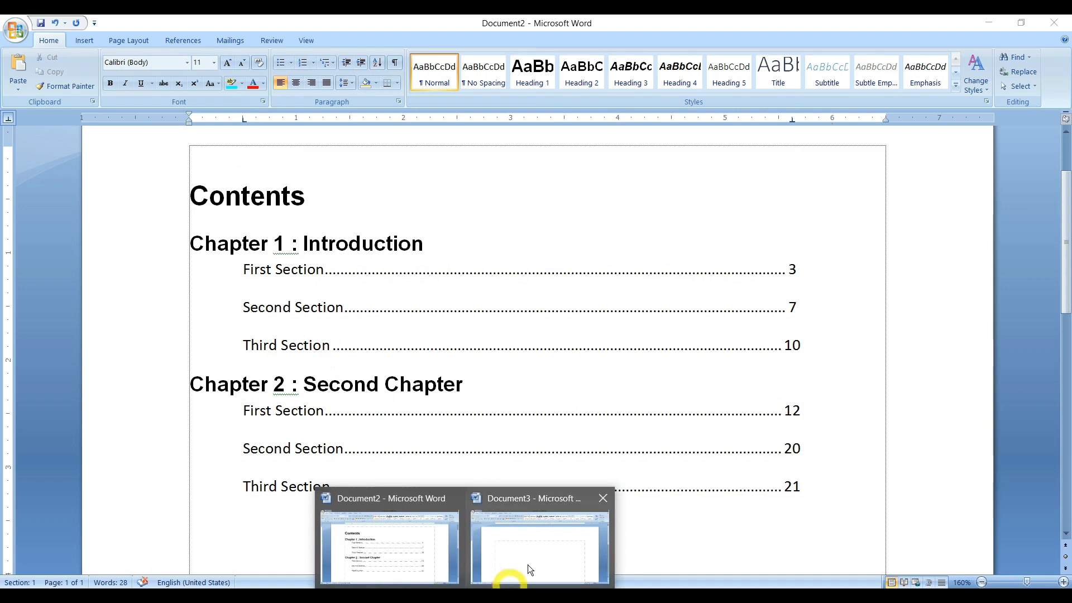
# Switch to the blank Document3 and set a left tab stop at about 0.56" and a center tab stop at about 5.25".
pyautogui.click(532, 557)
pyautogui.click(532, 557)
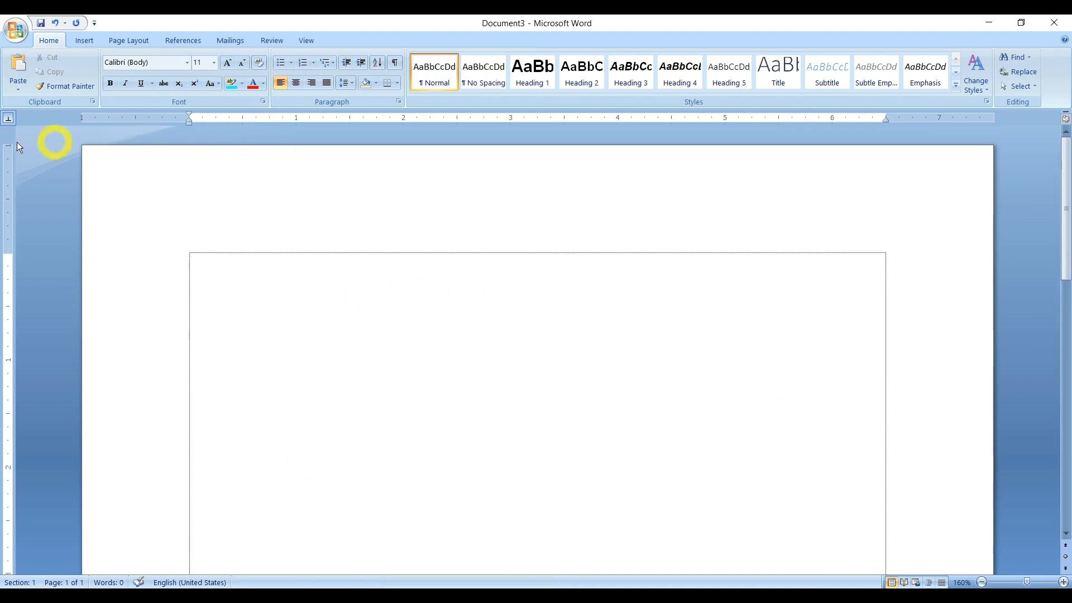
pyautogui.click(9, 120)
pyautogui.click(10, 122)
pyautogui.click(10, 121)
pyautogui.click(10, 122)
pyautogui.click(10, 121)
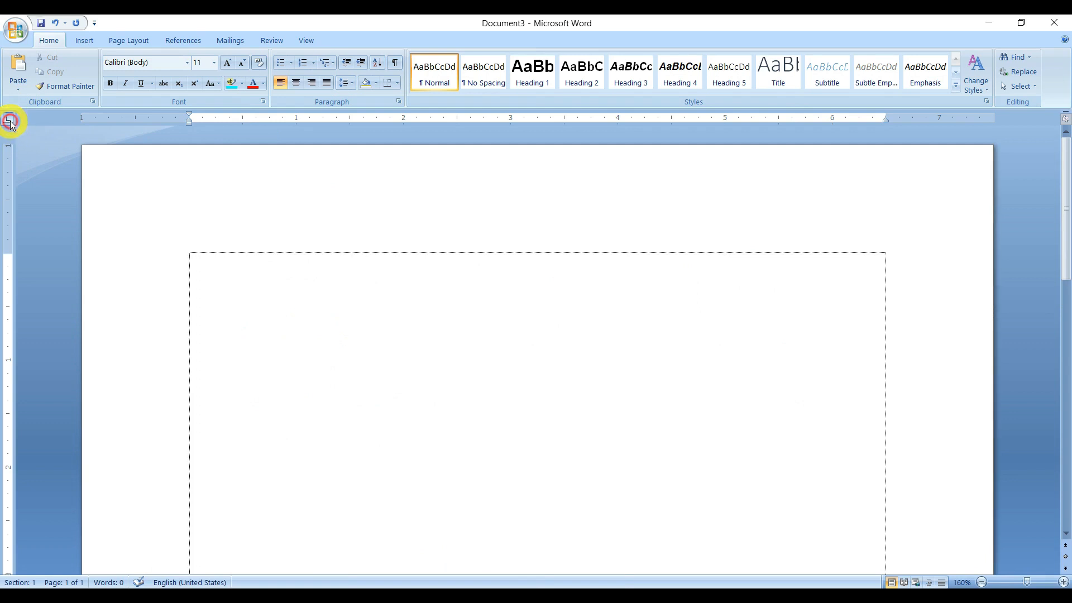
pyautogui.click(248, 121)
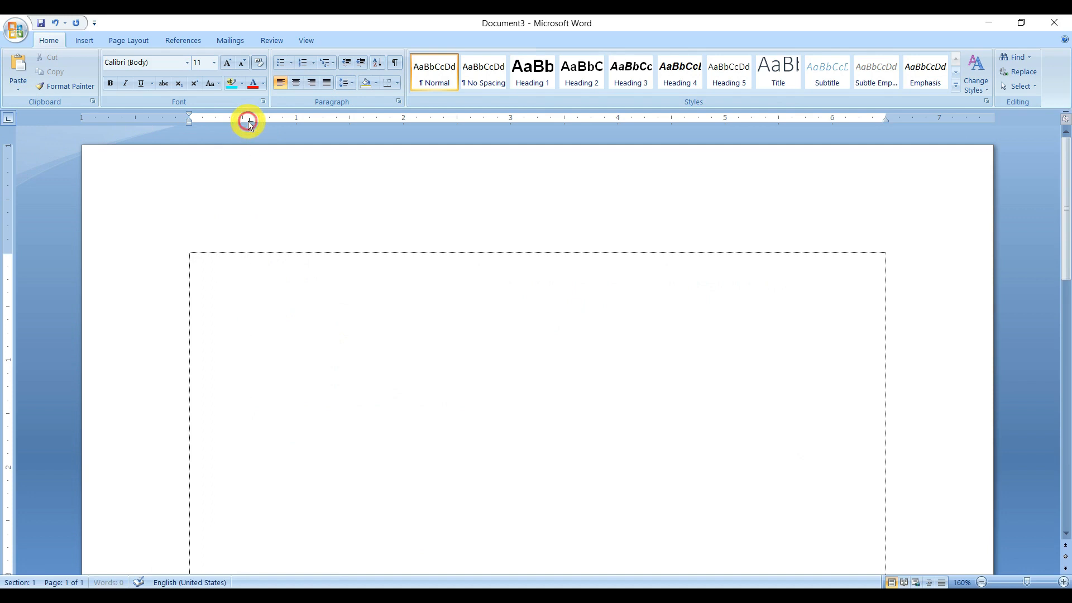
pyautogui.click(8, 118)
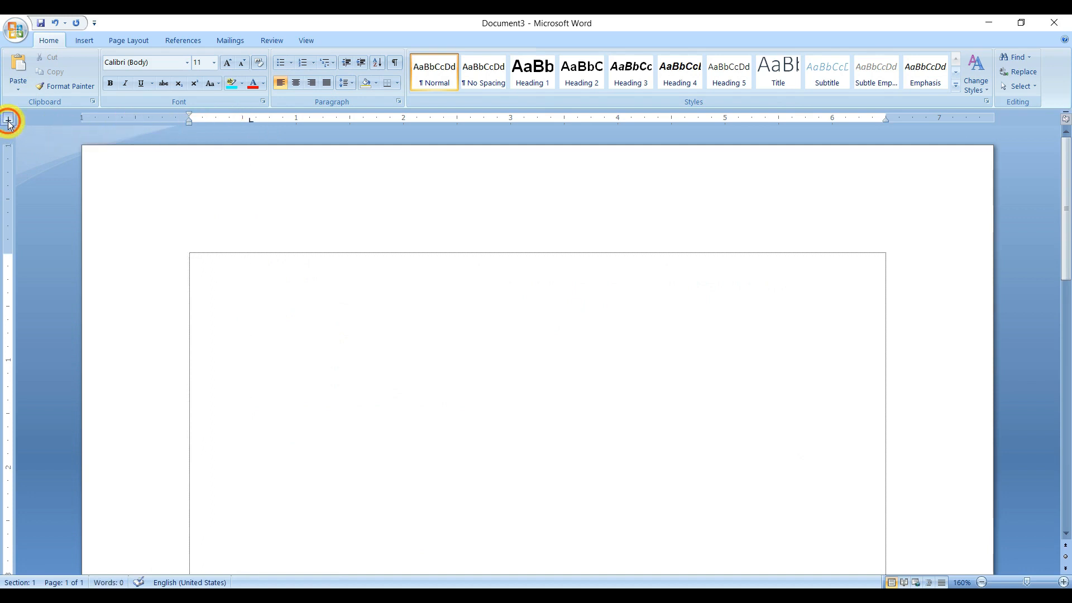
pyautogui.click(751, 120)
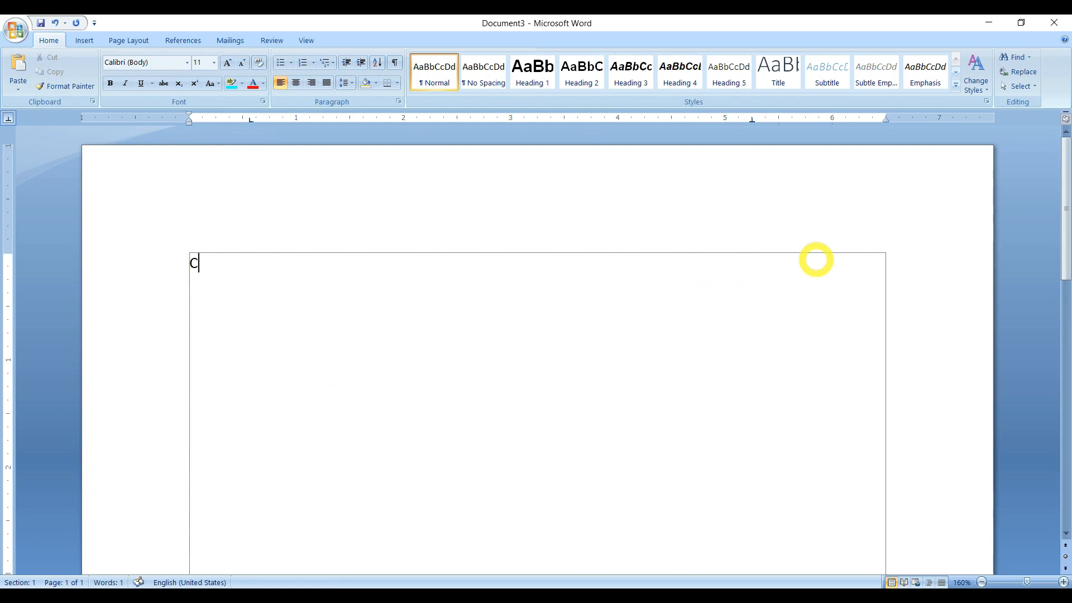
# Enter the title Contents and, below it, the chapter heading "Chapter 1 : Introduction".
pyautogui.write('s')
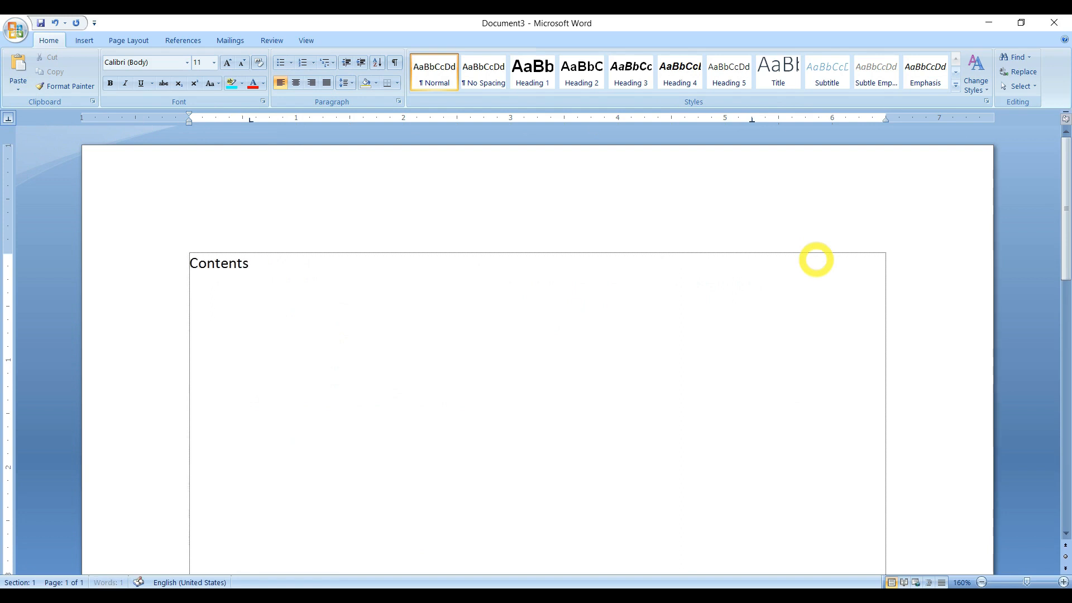
pyautogui.write('Chapter 1 : In')
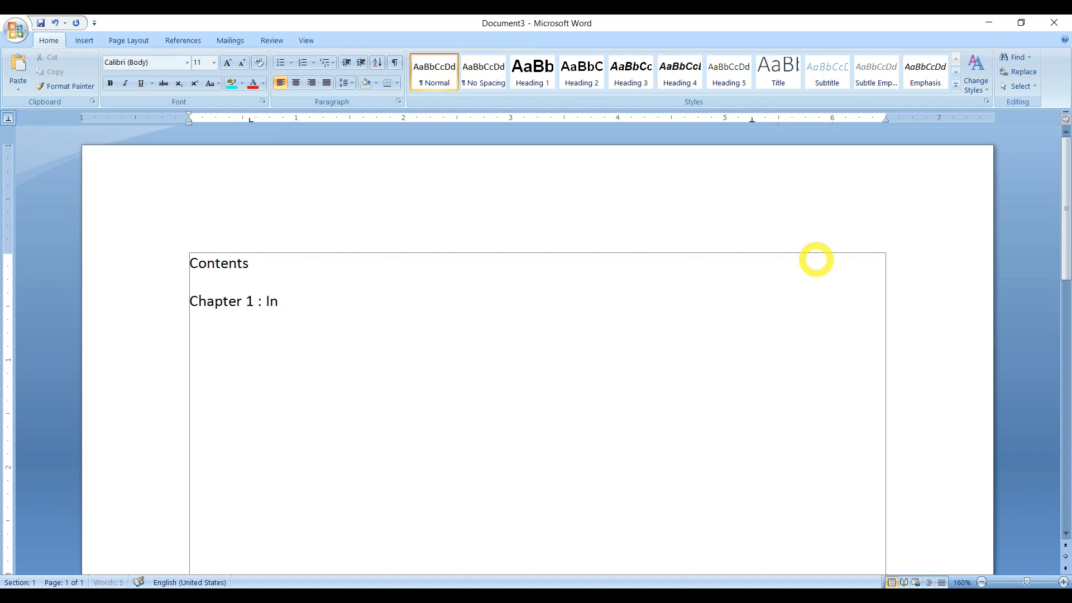
pyautogui.write('troduction')
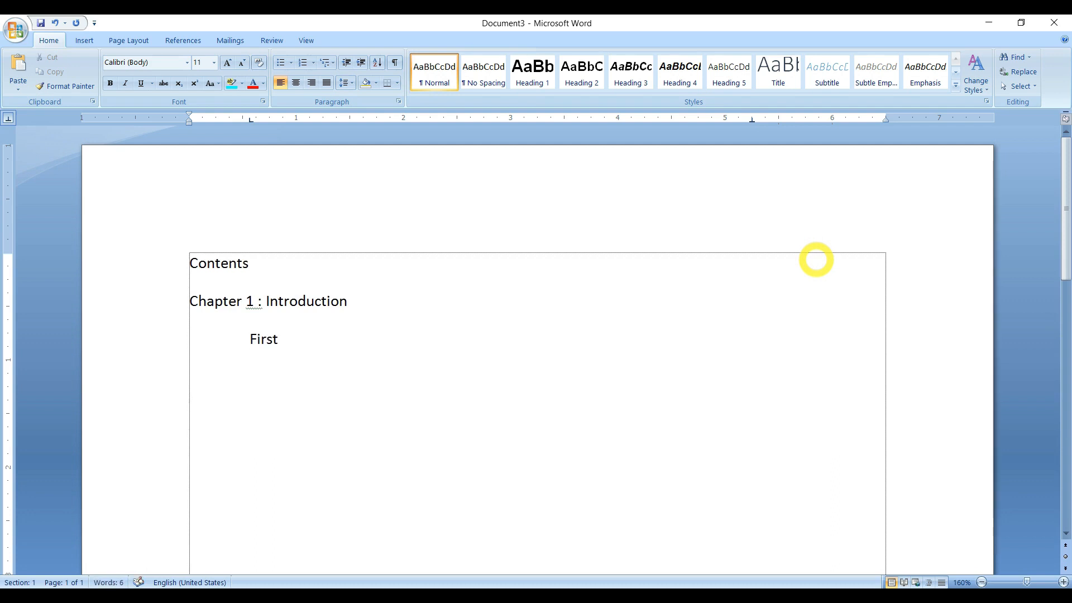
# Add the indented entry First Section under Chapter 1, with page number 3 at the center tab stop.
pyautogui.write('Chapt')
pyautogui.press('BackSpace')
pyautogui.press('BackSpace')
pyautogui.press('BackSpace')
pyautogui.press('BackSpace')
pyautogui.press('BackSpace')
pyautogui.press('BackSpace')
pyautogui.press('Tab')
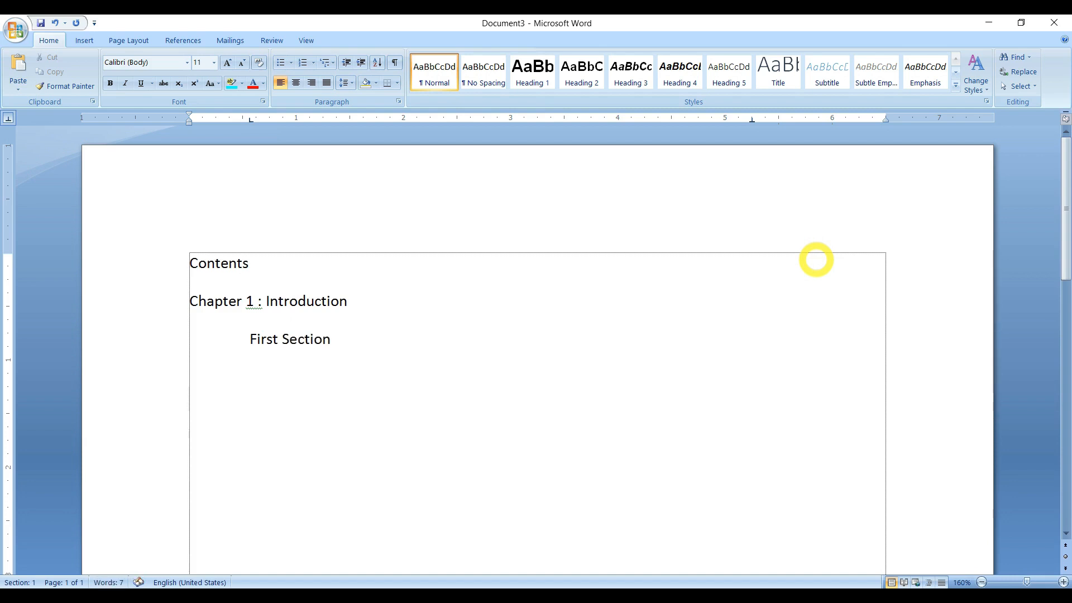
pyautogui.write('3')
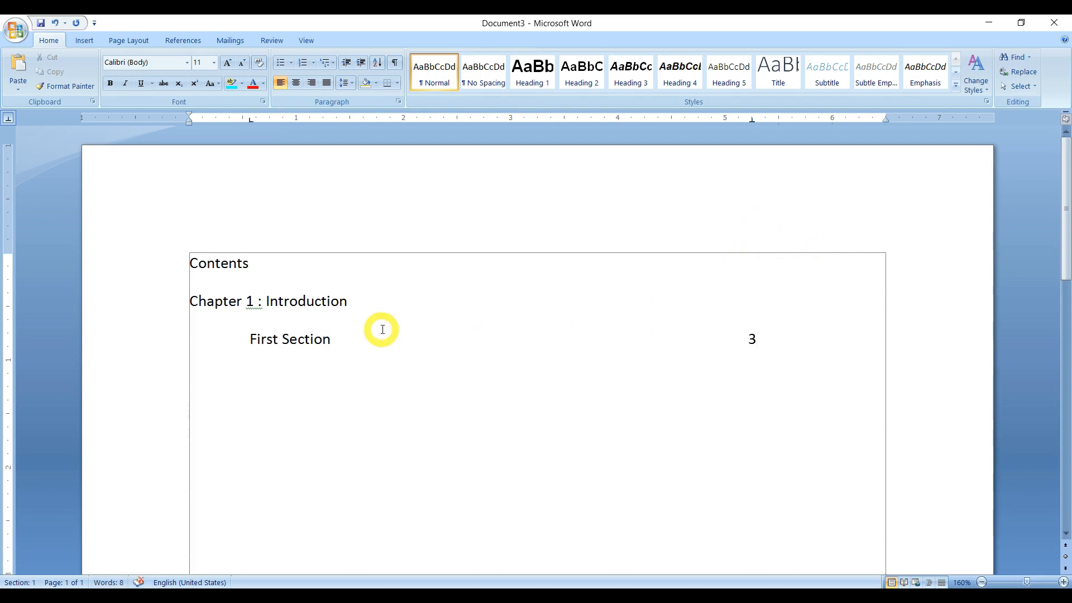
# Give the 5.25" tab stop of the Chapter 1 heading and First Section lines dotted leader style 2.
pyautogui.moveTo(189, 302); pyautogui.dragTo(763, 347)
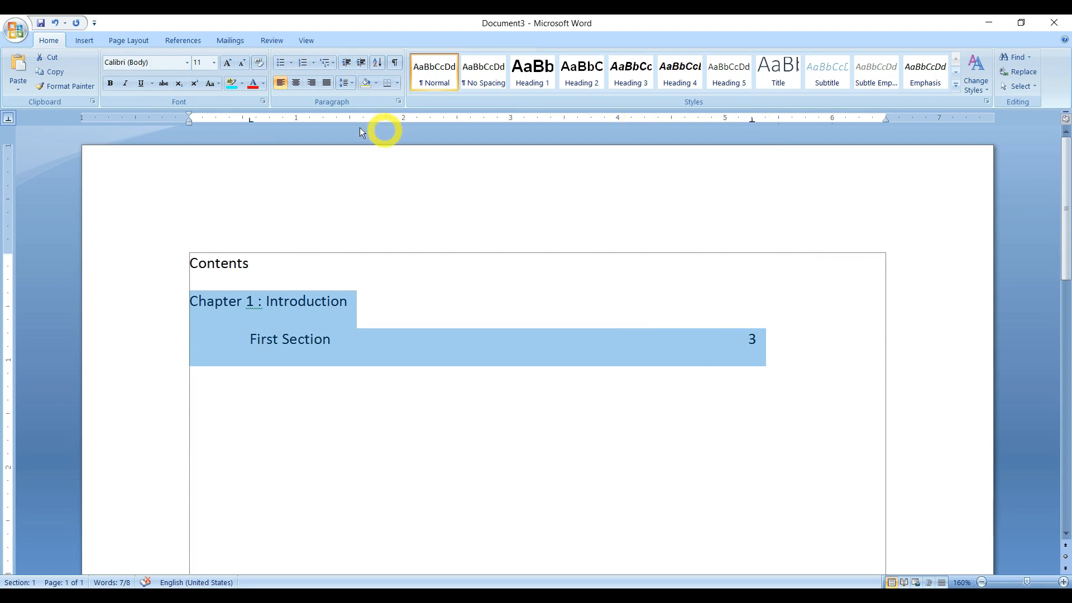
pyautogui.doubleClick(752, 119)
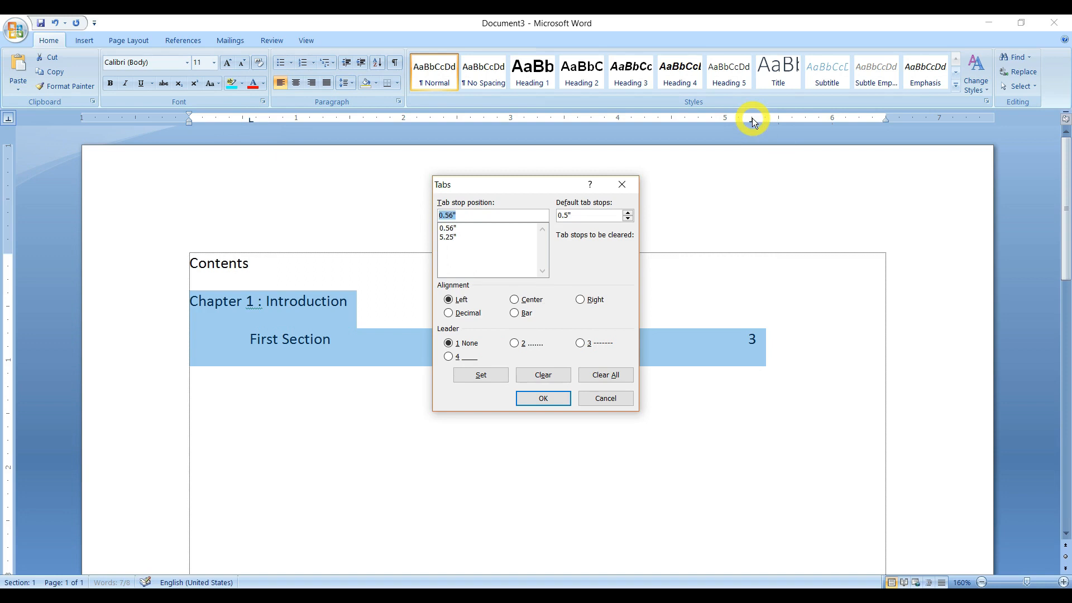
pyautogui.click(448, 238)
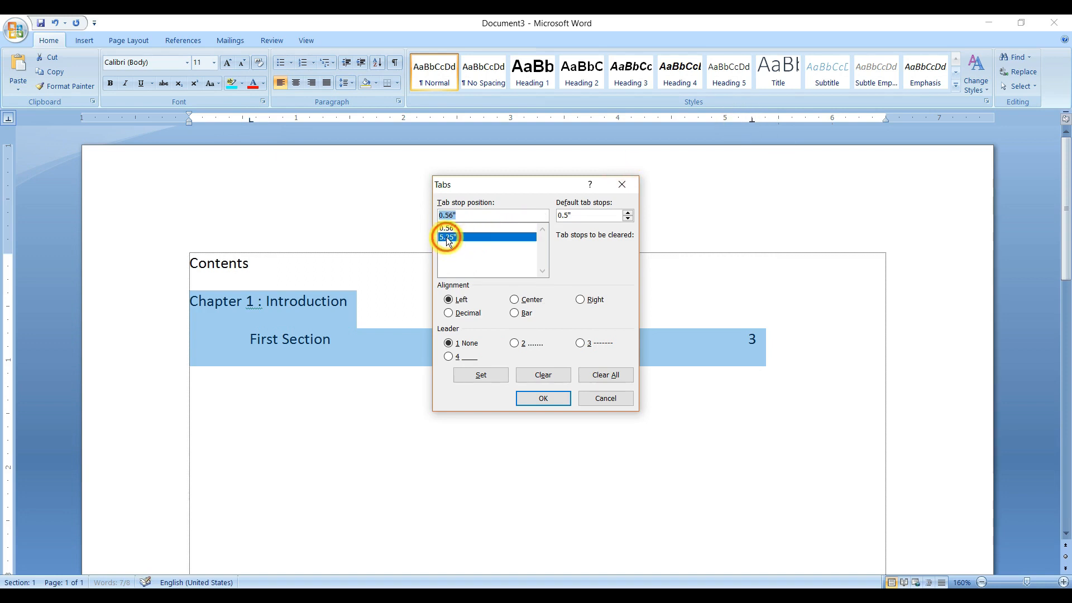
pyautogui.click(515, 345)
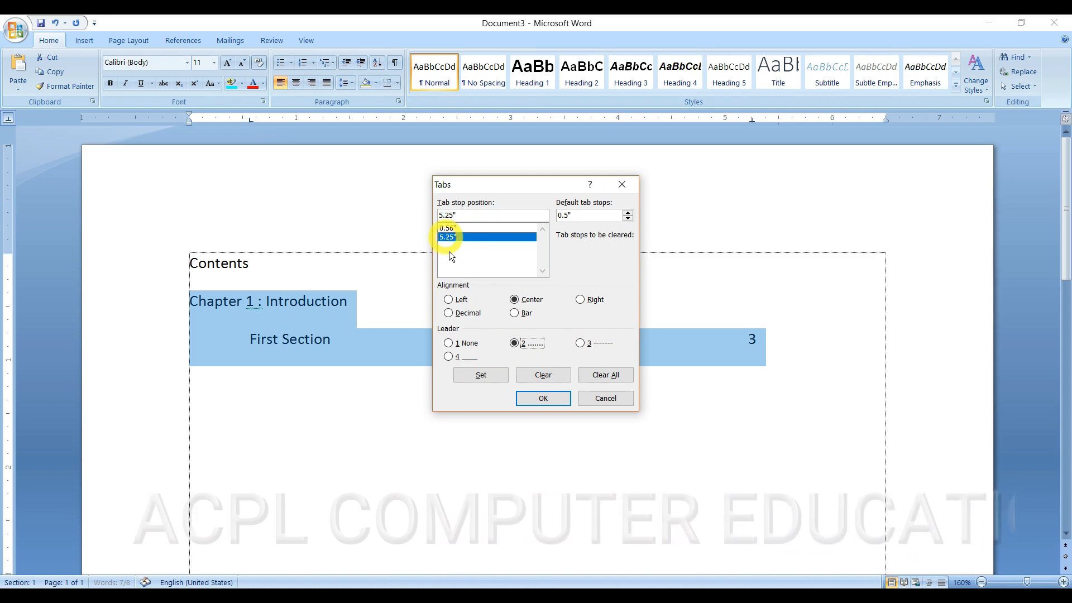
pyautogui.click(481, 373)
pyautogui.click(540, 398)
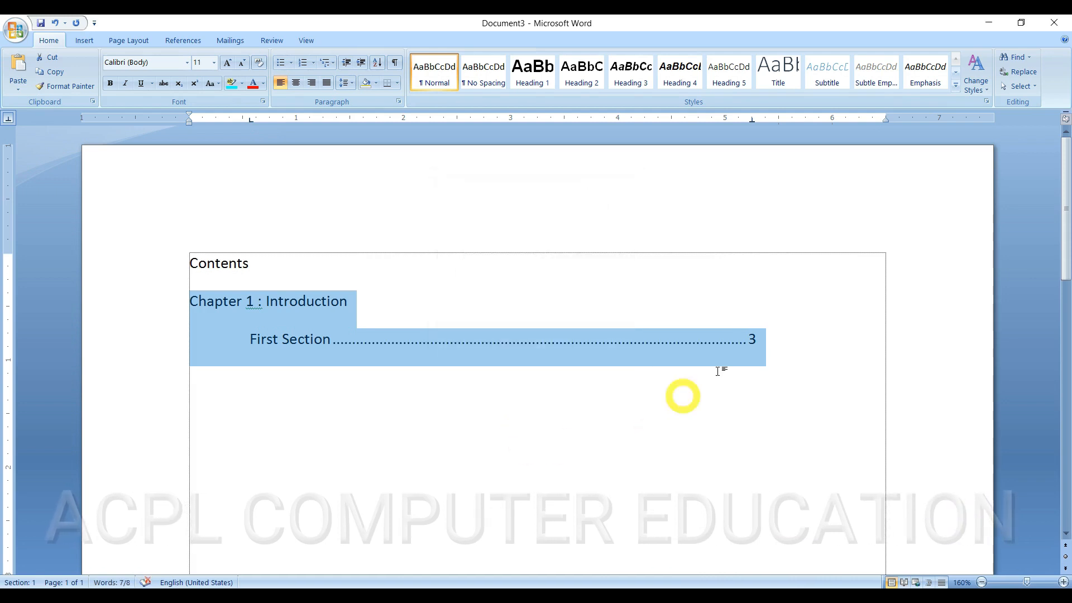
# Add the indented entries Second Section with page number 6 and Third Section with page number 9 to Chapter 1.
pyautogui.click(755, 340)
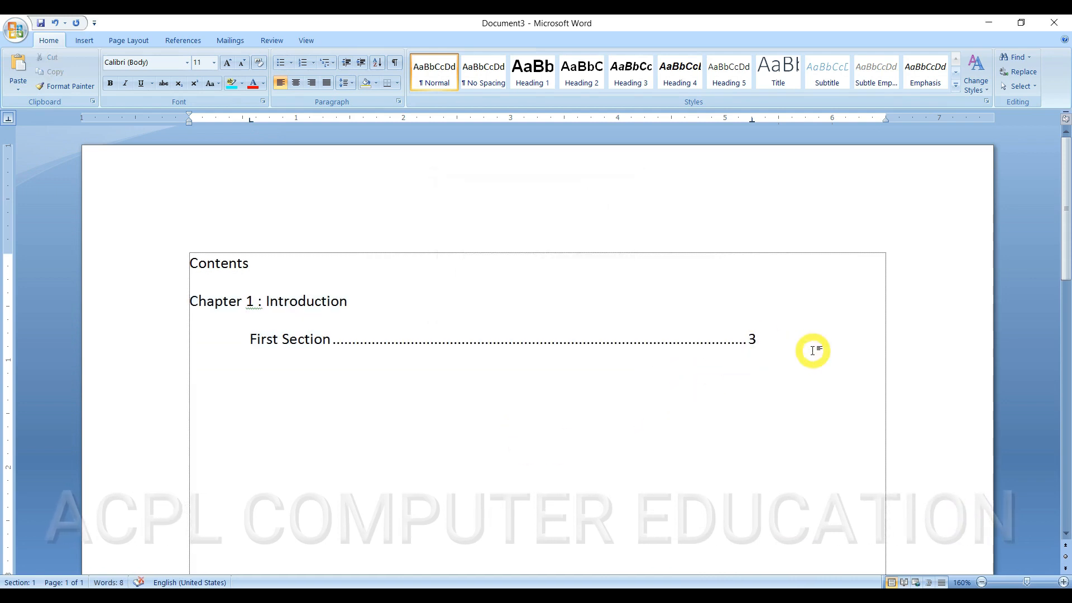
pyautogui.press('Return')
pyautogui.write('Second Section')
pyautogui.press('Tab')
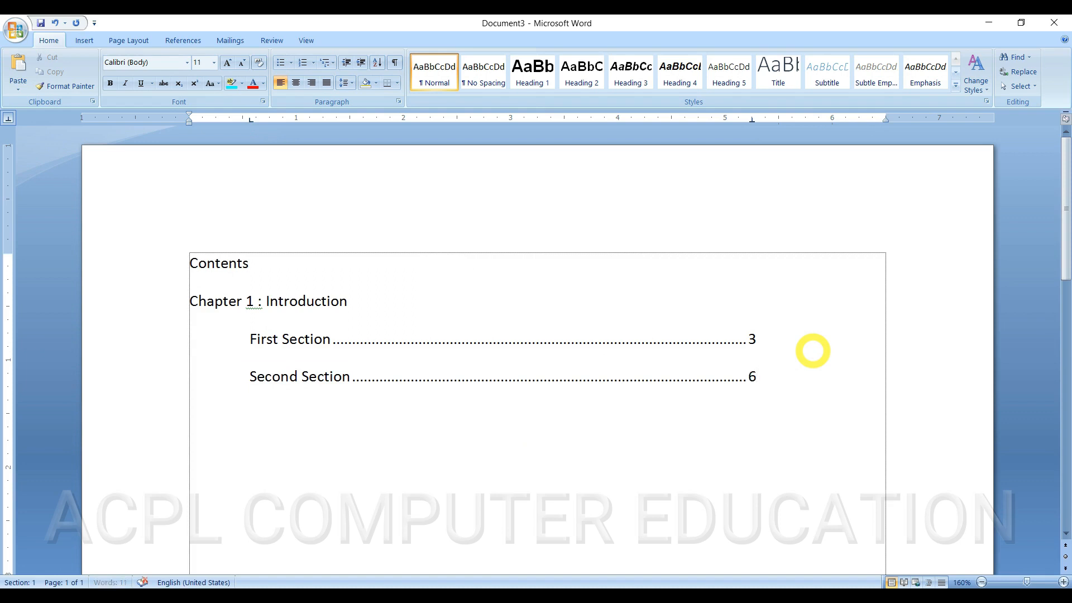
pyautogui.write('hird Section')
pyautogui.press('Tab')
pyautogui.write('9')
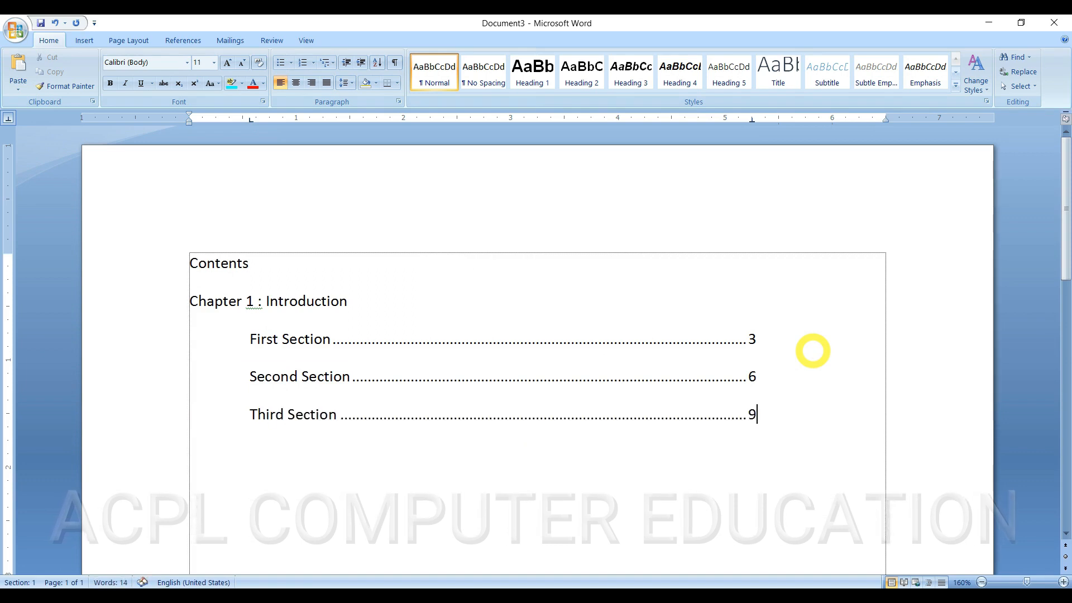
# Add the heading "Chapter 2 : Second Chapter" and its indented entry First Section with page number 12.
pyautogui.press('Return')
pyautogui.write('Chapter 2')
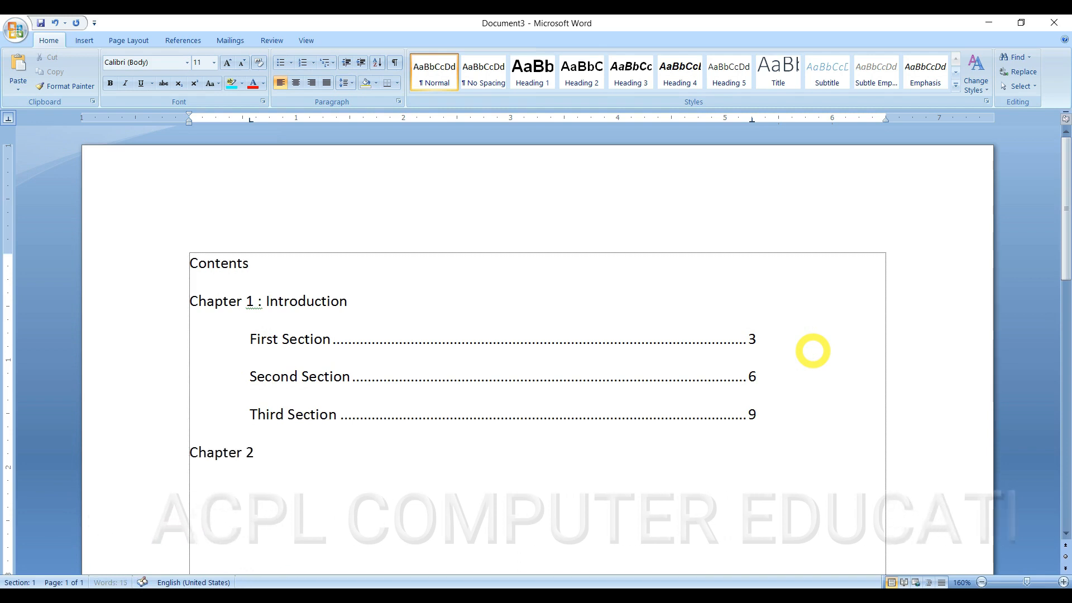
pyautogui.write(' : ')
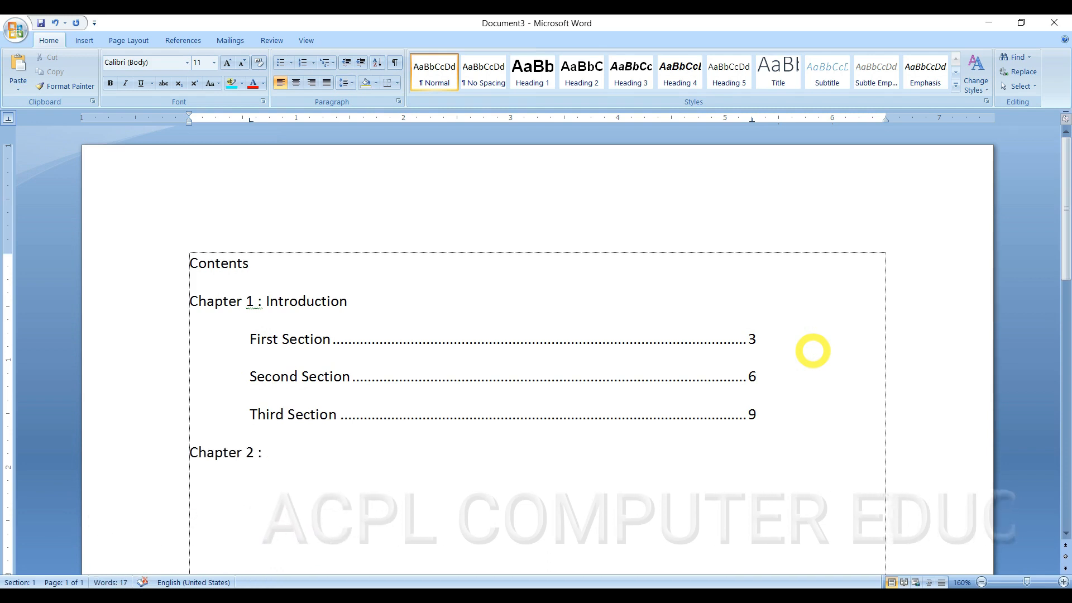
pyautogui.write('Second Chapter')
pyautogui.press('Return')
pyautogui.press('Tab')
pyautogui.write('First Section')
pyautogui.press('Tab')
pyautogui.write('12 \t')
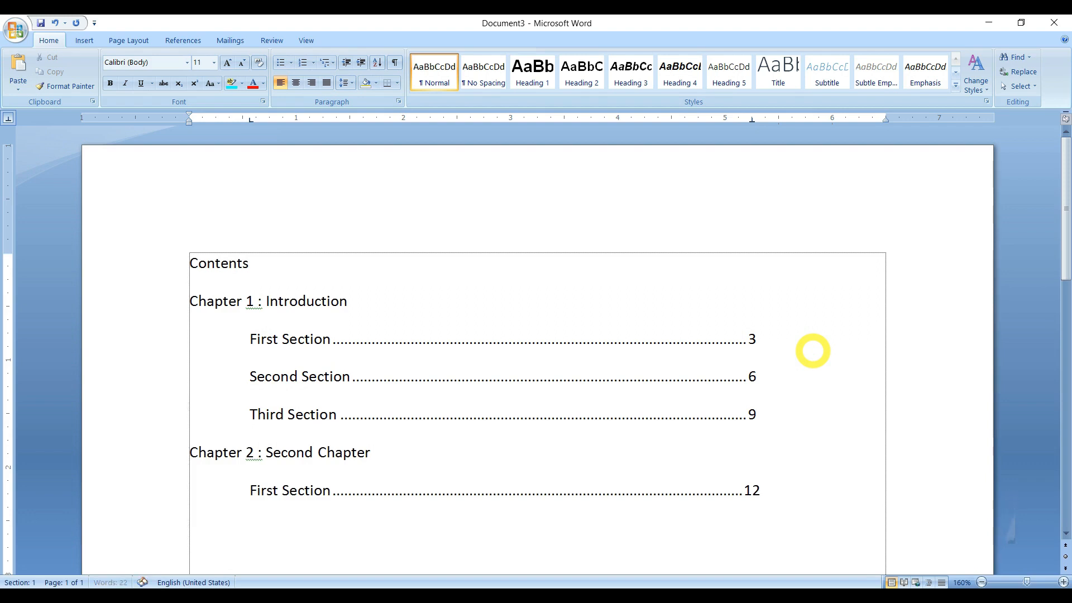
# Add the entries Second Section with page number 15 and Third Section with page number 20 to Chapter 2.
pyautogui.write('Second Section')
pyautogui.press('Tab')
pyautogui.write('15')
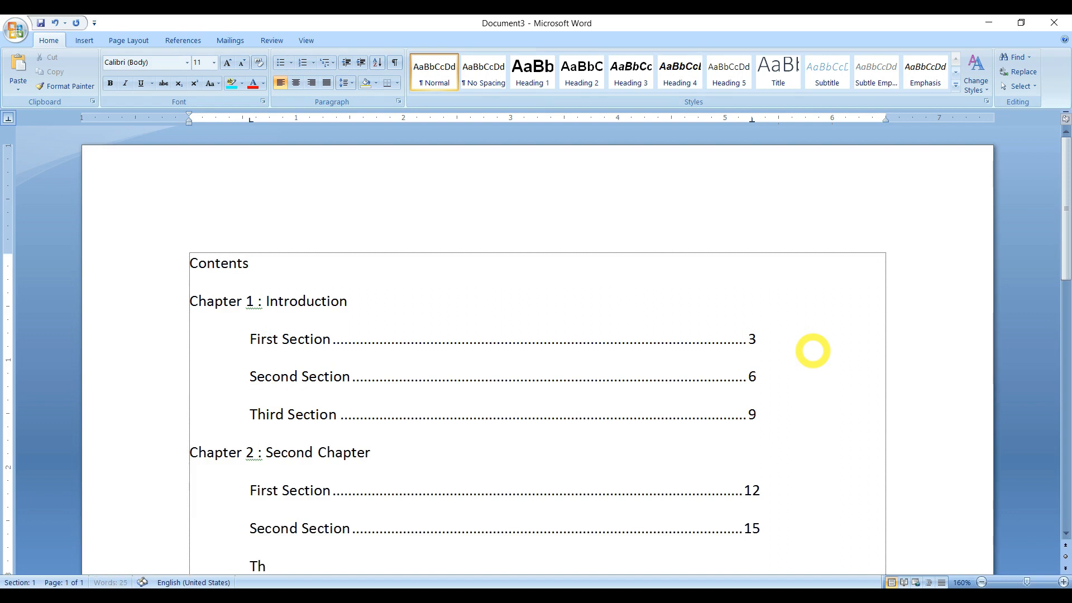
pyautogui.write(' Section')
pyautogui.press('Tab')
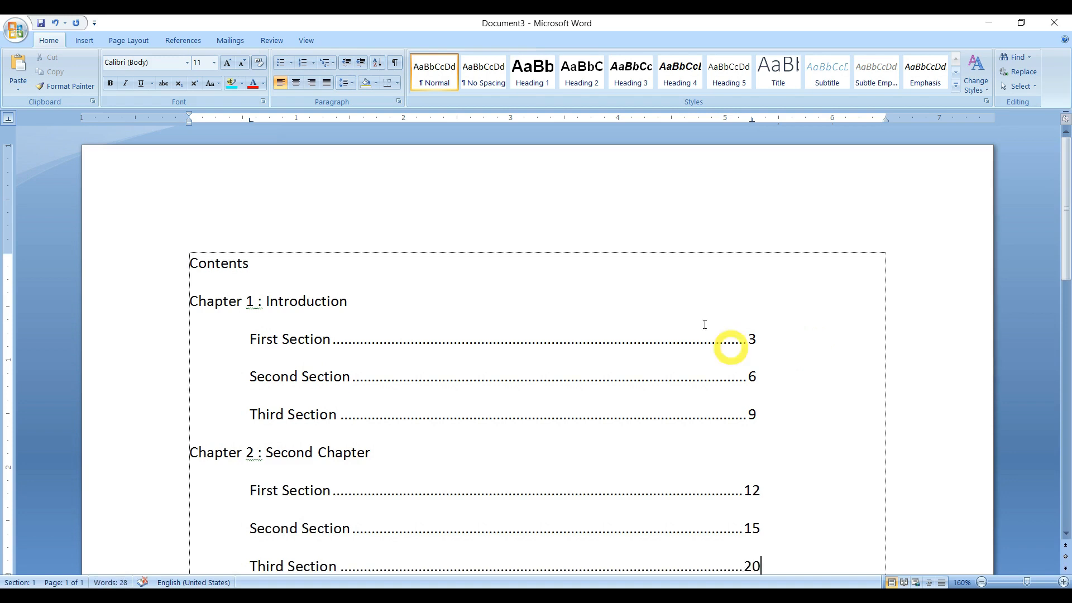
# Extend Chapter 1's First Section title with ": From Year 2001-2005".
pyautogui.click(335, 345)
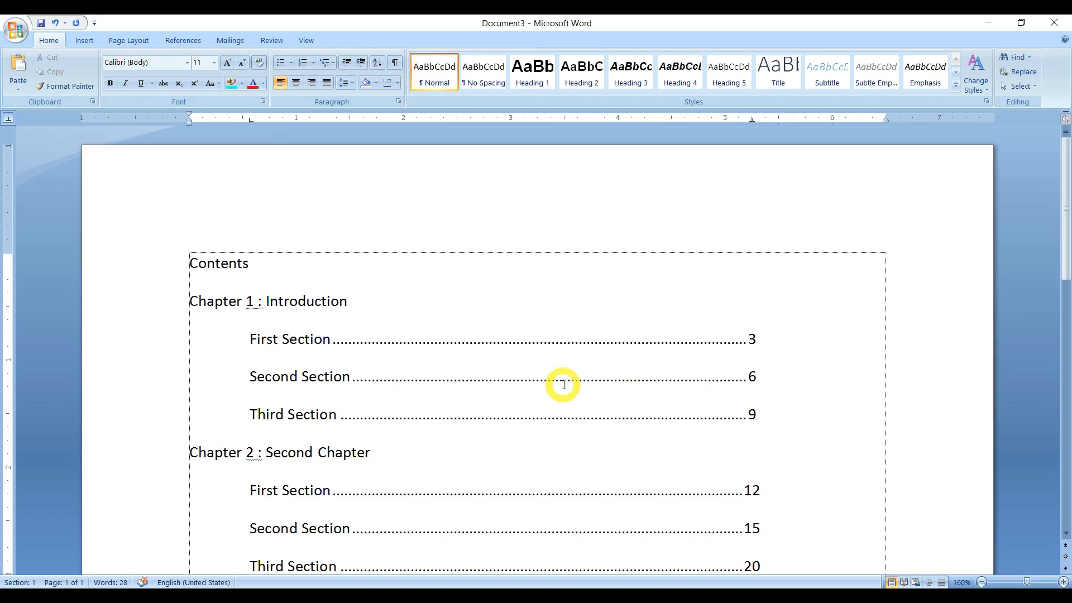
pyautogui.write(': From')
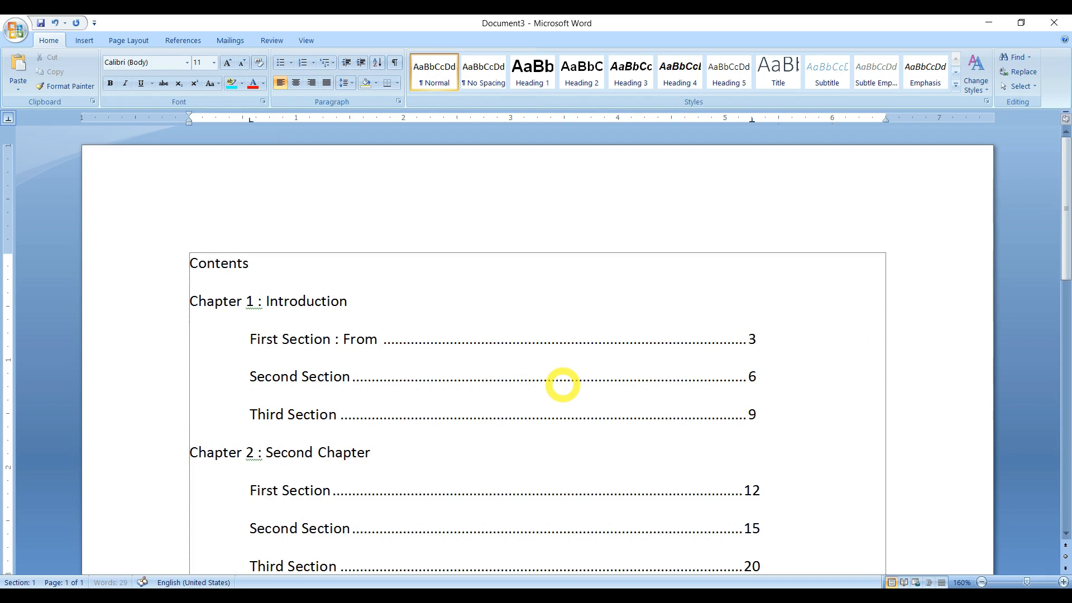
pyautogui.write(' Year 2001-2005')
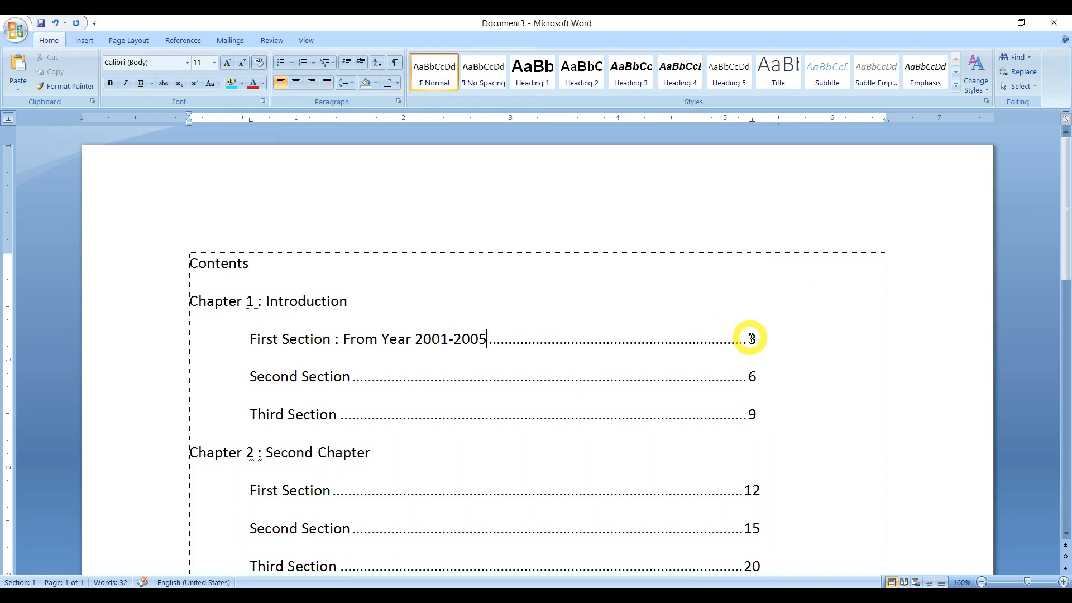
# Test the dotted leader by adding filler text to Chapter 1's First Section title, and remove it together with "From Year 2001-2005".
pyautogui.write('gfgfgfgggfgfg ggg fgfg fg')
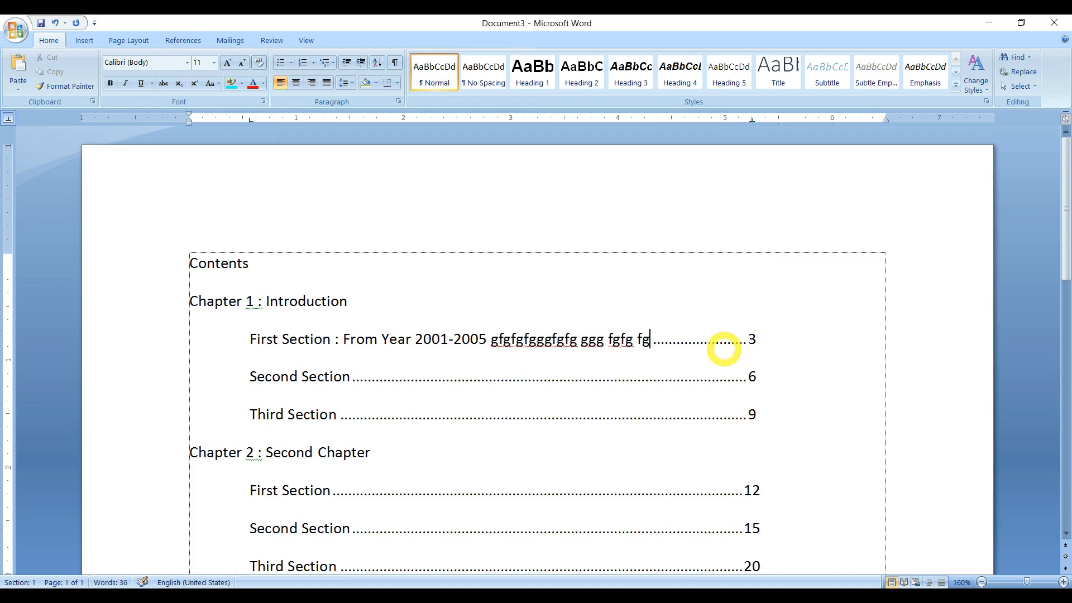
pyautogui.press('BackSpace')
pyautogui.press('BackSpace')
pyautogui.press('BackSpace')
pyautogui.press('BackSpace')
pyautogui.press('BackSpace')
pyautogui.press('BackSpace')
pyautogui.press('BackSpace')
pyautogui.press('BackSpace')
pyautogui.press('BackSpace')
pyautogui.press('BackSpace')
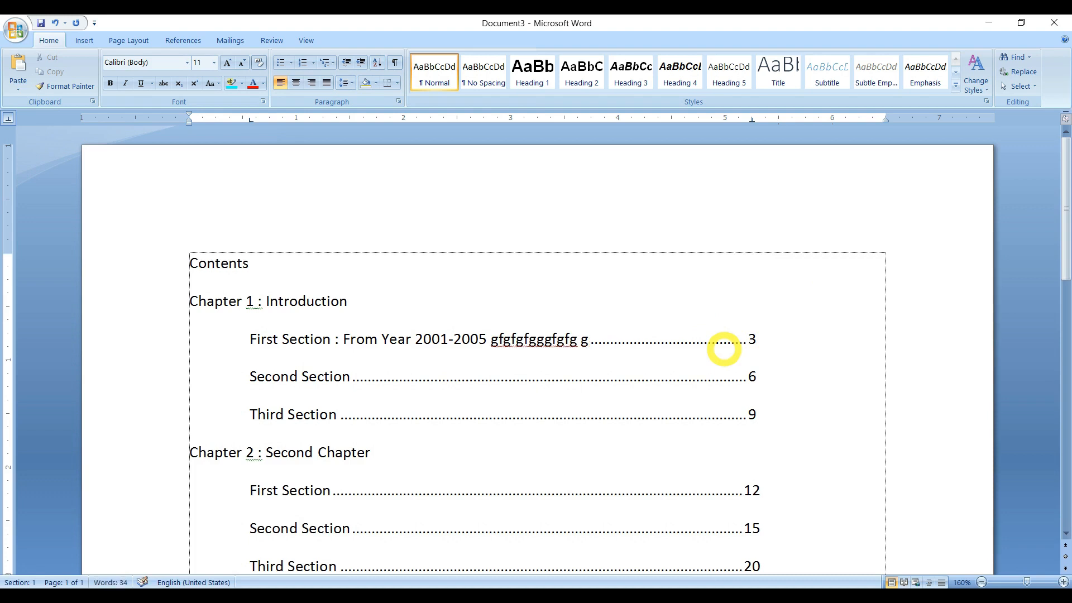
pyautogui.press('BackSpace')
pyautogui.press('BackSpace')
pyautogui.press('BackSpace')
pyautogui.press('BackSpace')
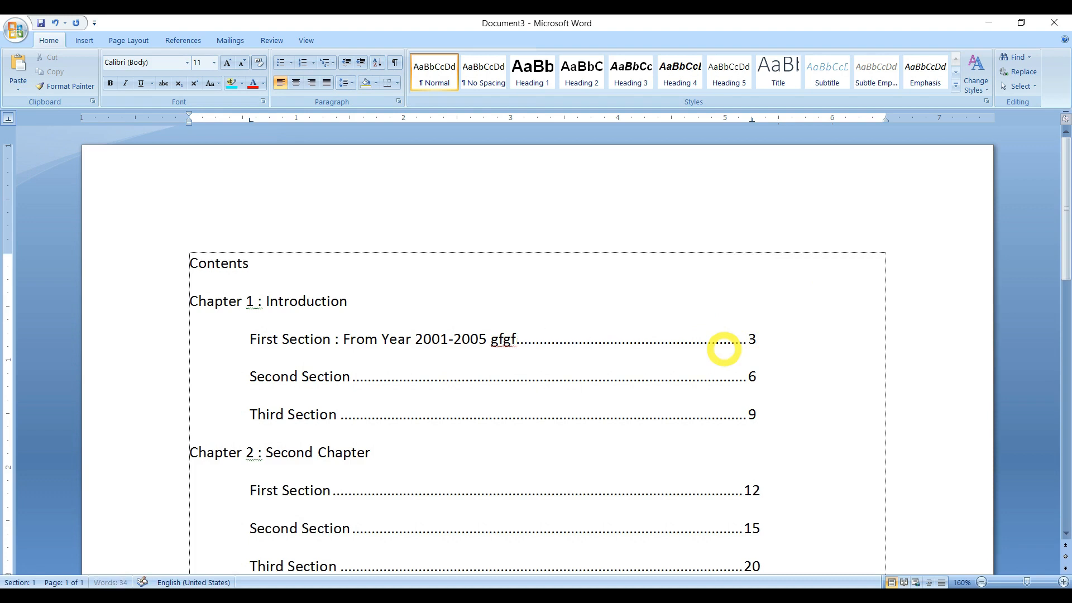
pyautogui.press('BackSpace')
pyautogui.press('BackSpace')
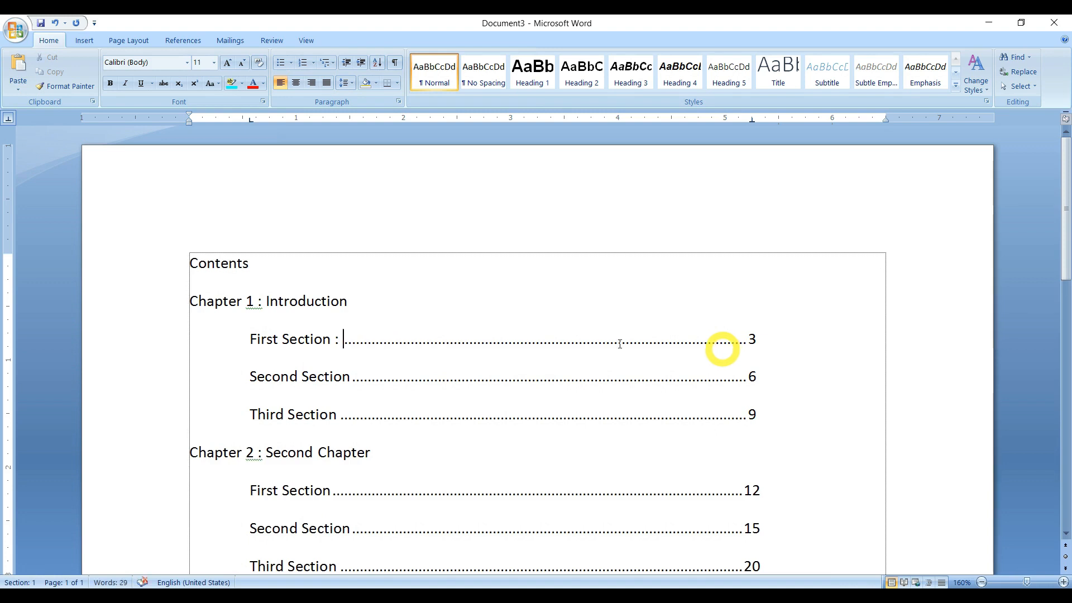
# Apply the Heading 1 style to "Contents" and the Heading 2 style to the Chapter 1 and Chapter 2 headings.
pyautogui.click(215, 264)
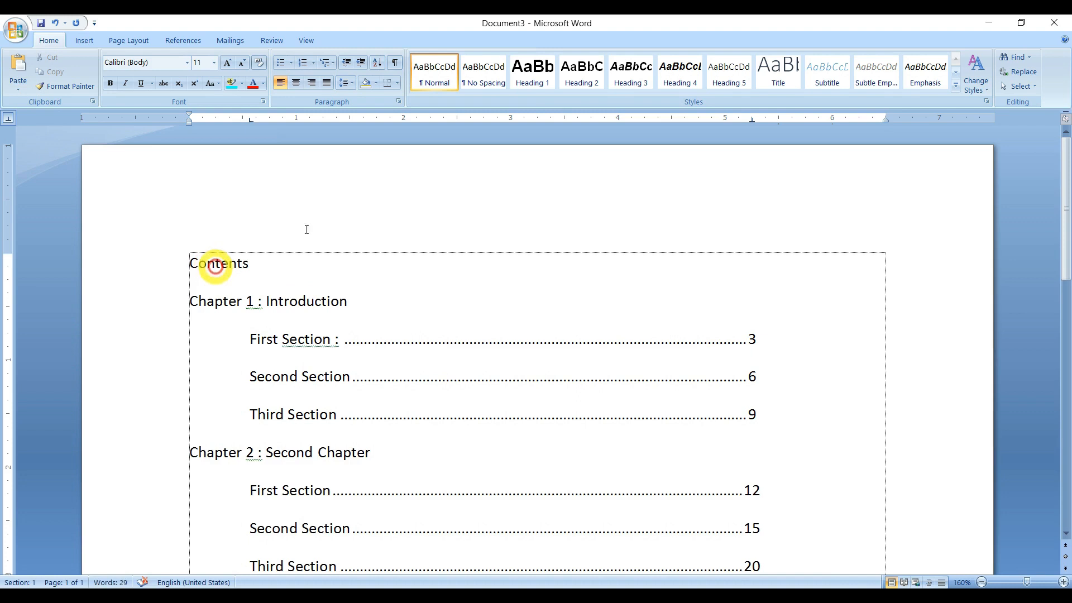
pyautogui.click(540, 73)
pyautogui.click(312, 336)
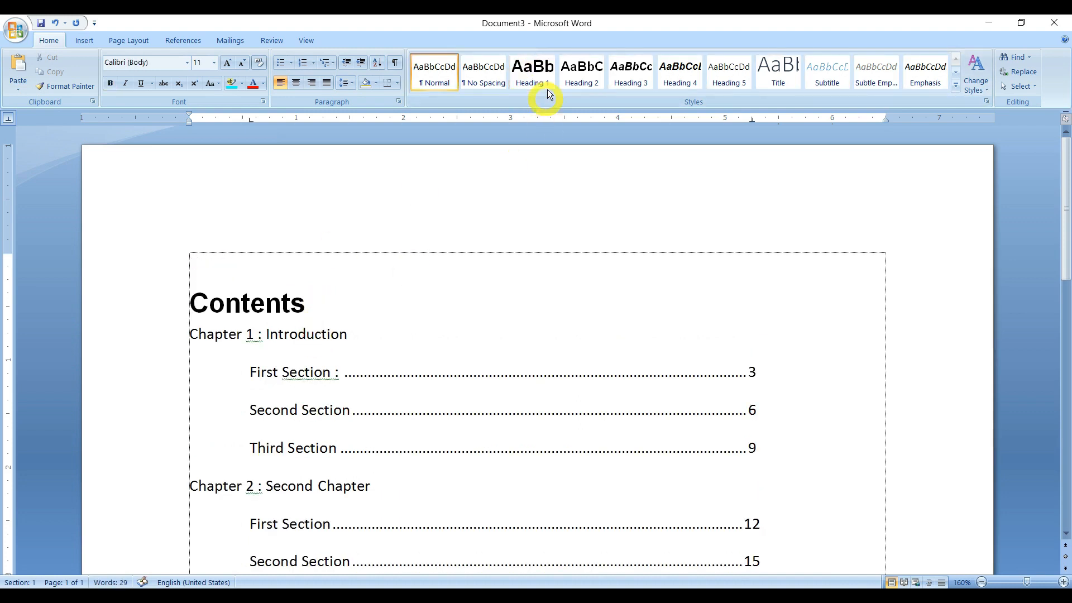
pyautogui.click(586, 76)
pyautogui.click(298, 493)
pyautogui.click(582, 75)
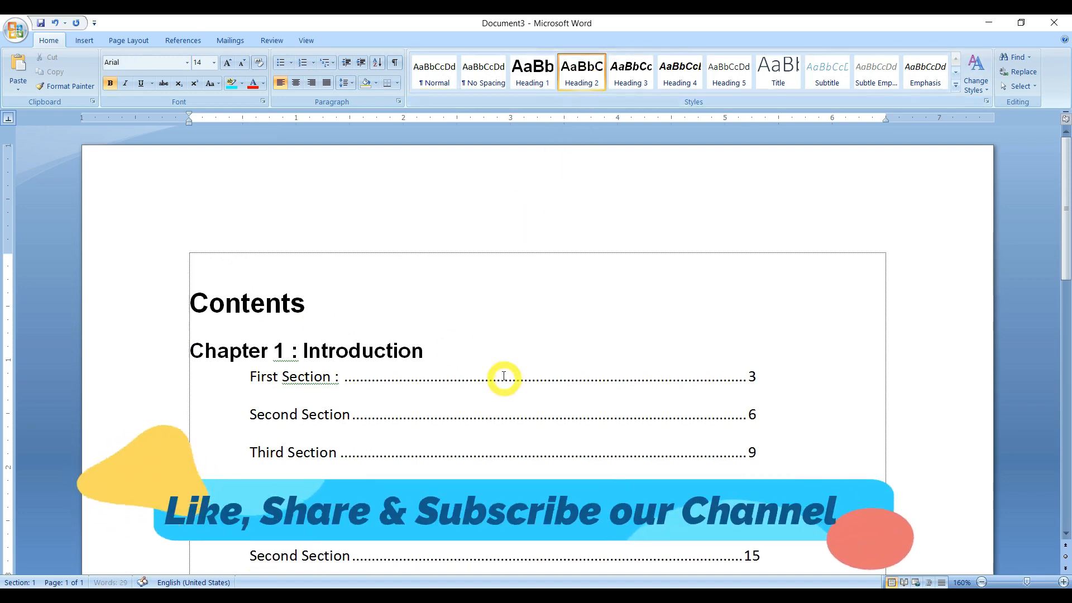
# Compare the formatted contents page with the one in Document2 and return to Document3.
pyautogui.scroll(-3, 504, 377)
pyautogui.scroll(1, 450, 342)
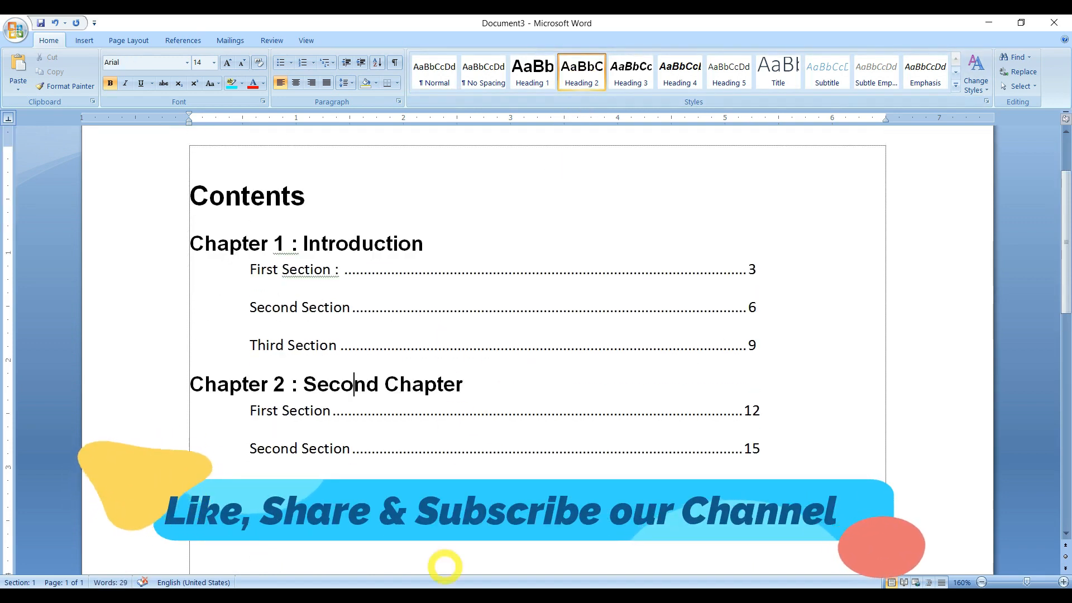
pyautogui.click(404, 565)
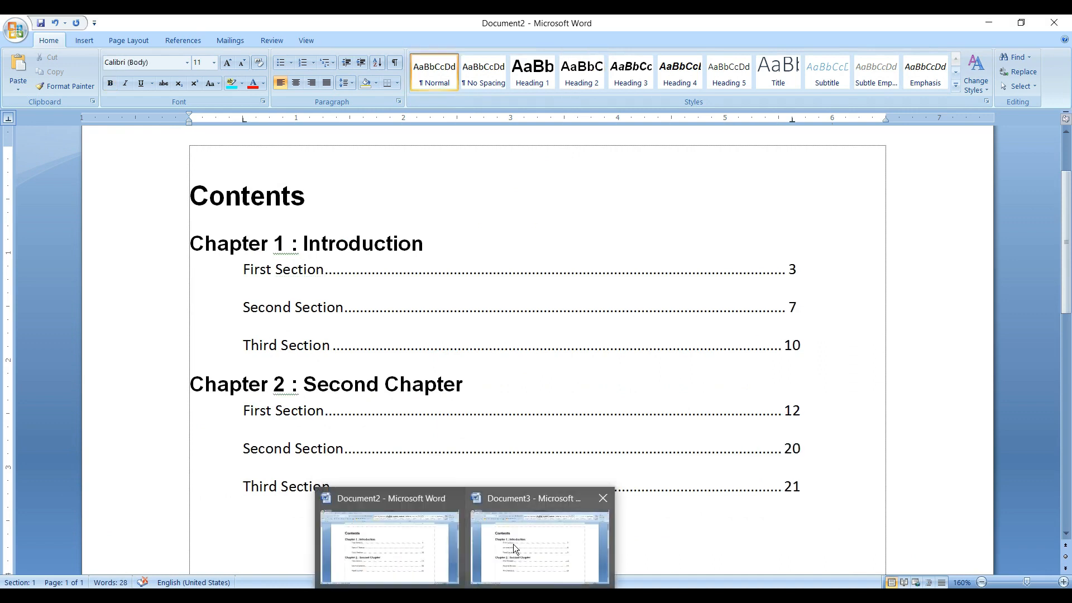
pyautogui.click(509, 544)
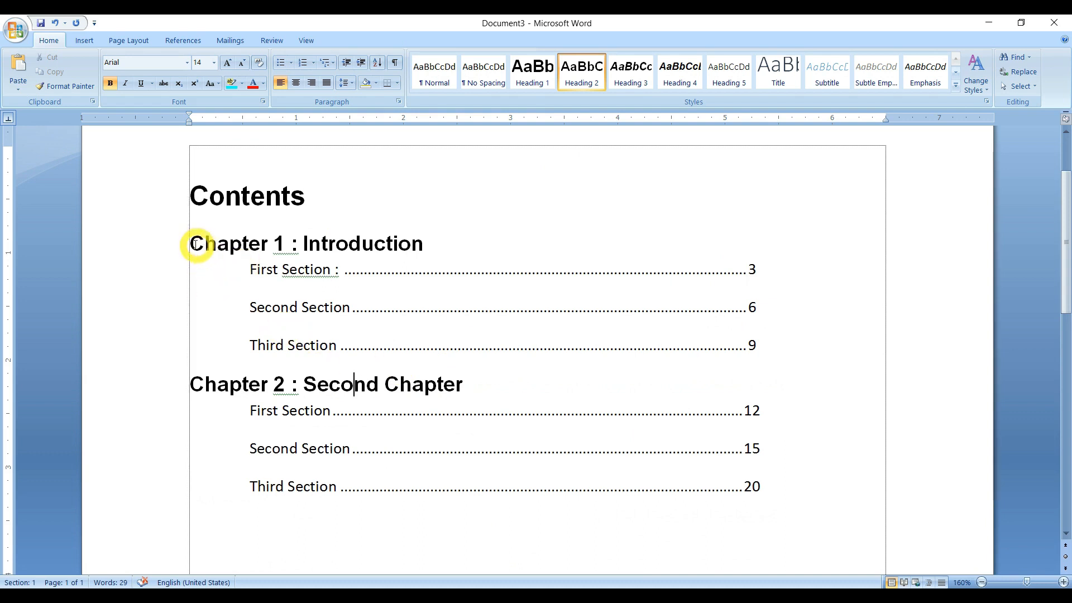
pyautogui.moveTo(192, 244); pyautogui.dragTo(771, 483)
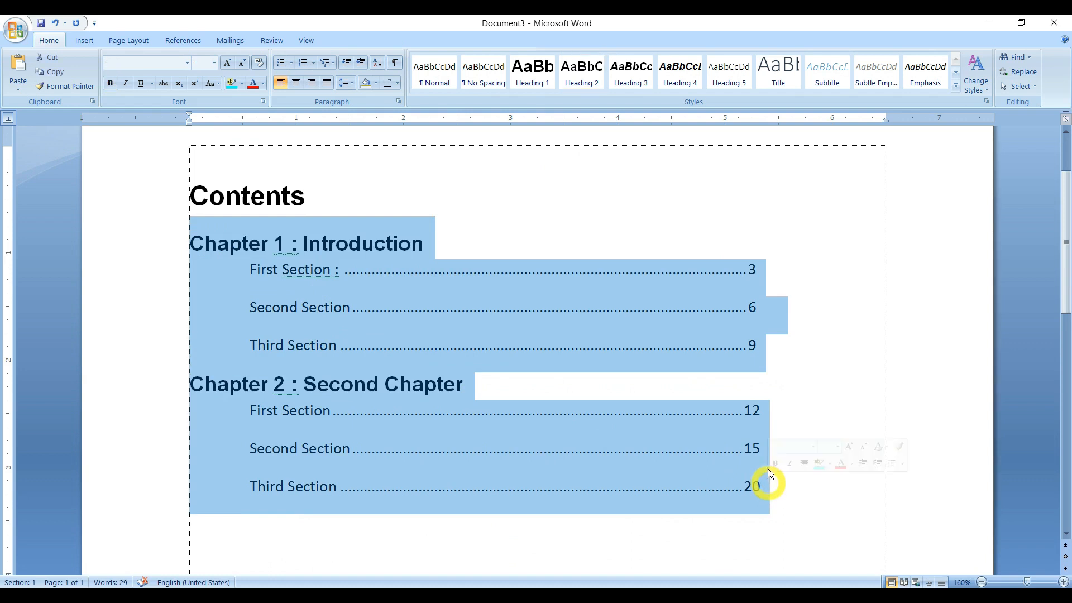
pyautogui.click(725, 243)
pyautogui.click(719, 268)
# Move the page-number tab stop of all section entries in both chapters to just before the 6-inch mark.
pyautogui.moveTo(251, 272); pyautogui.dragTo(759, 487)
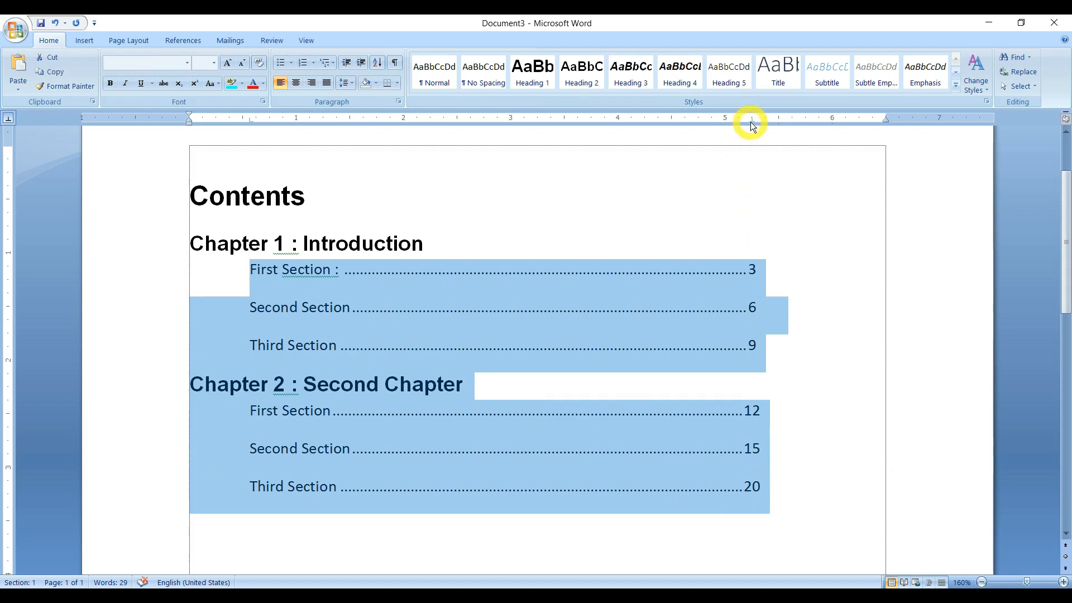
pyautogui.moveTo(826, 121); pyautogui.dragTo(826, 122)
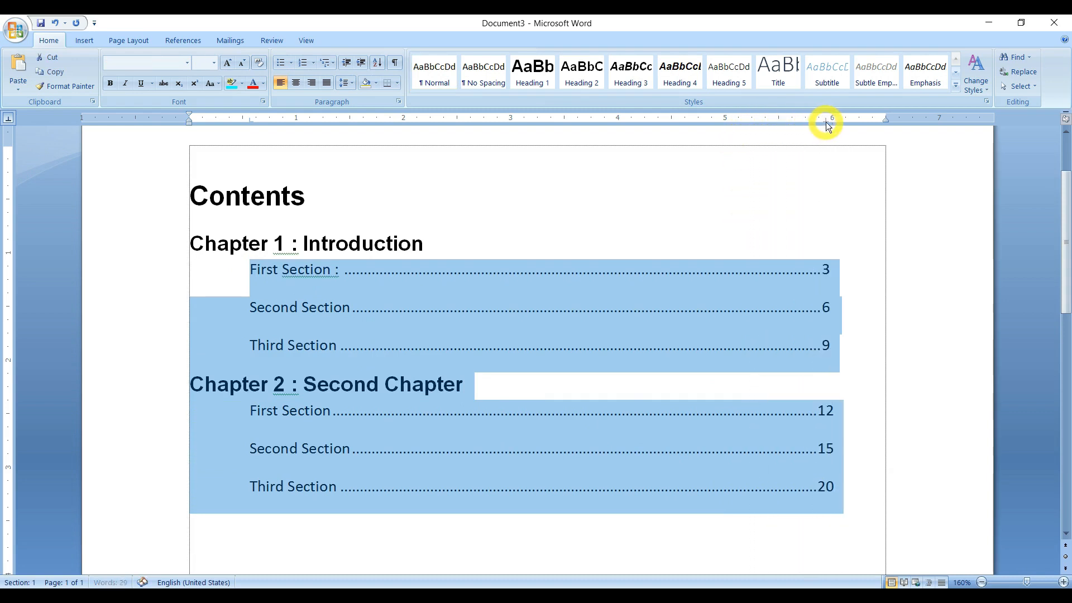
pyautogui.click(628, 352)
# Place the insertion point after the page number of Chapter 2's Third Section entry.
pyautogui.scroll(-3, 448, 352)
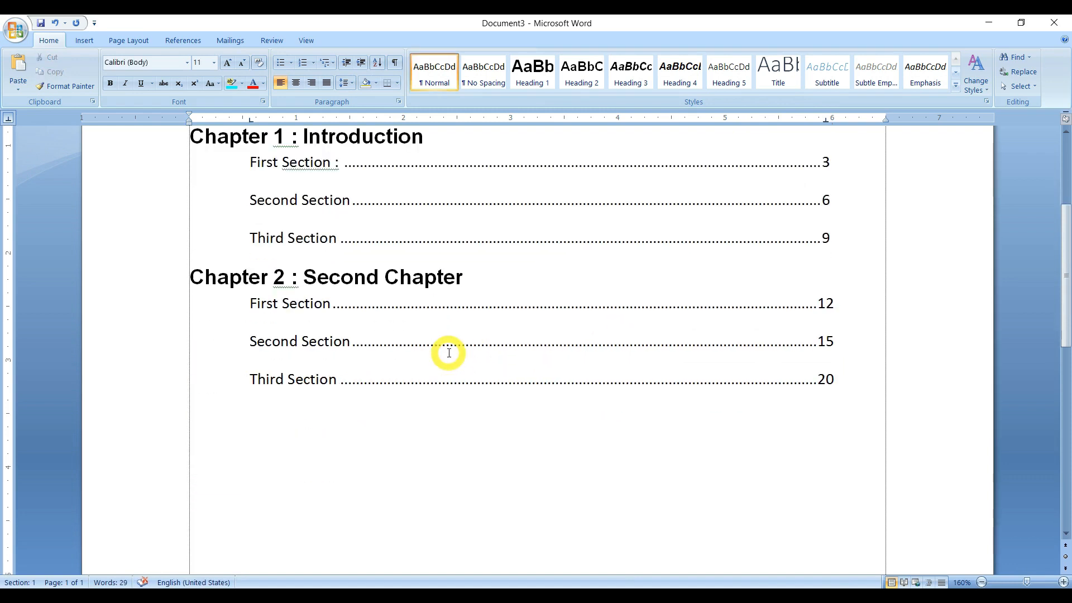
pyautogui.click(361, 414)
pyautogui.click(839, 381)
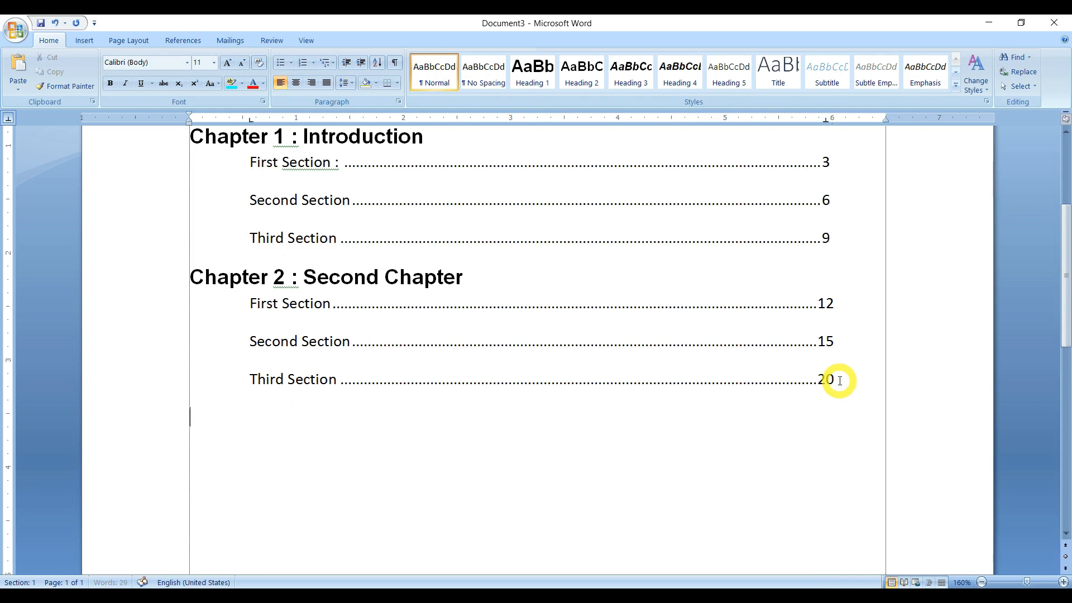